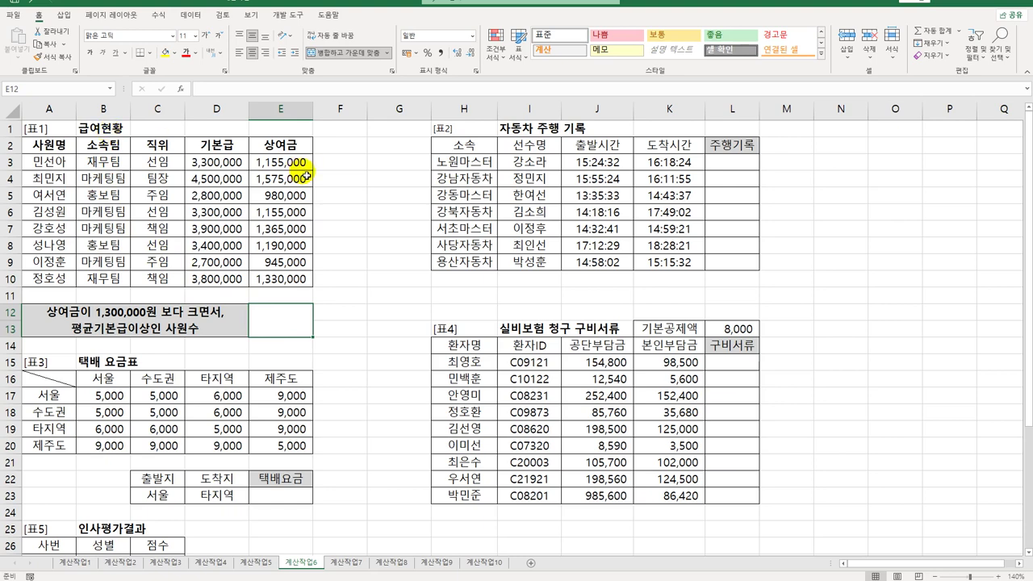
Start a COUNTIFS formula in merged cell E12, beside the label for counting employees by bonus and base salary
click(301, 145)
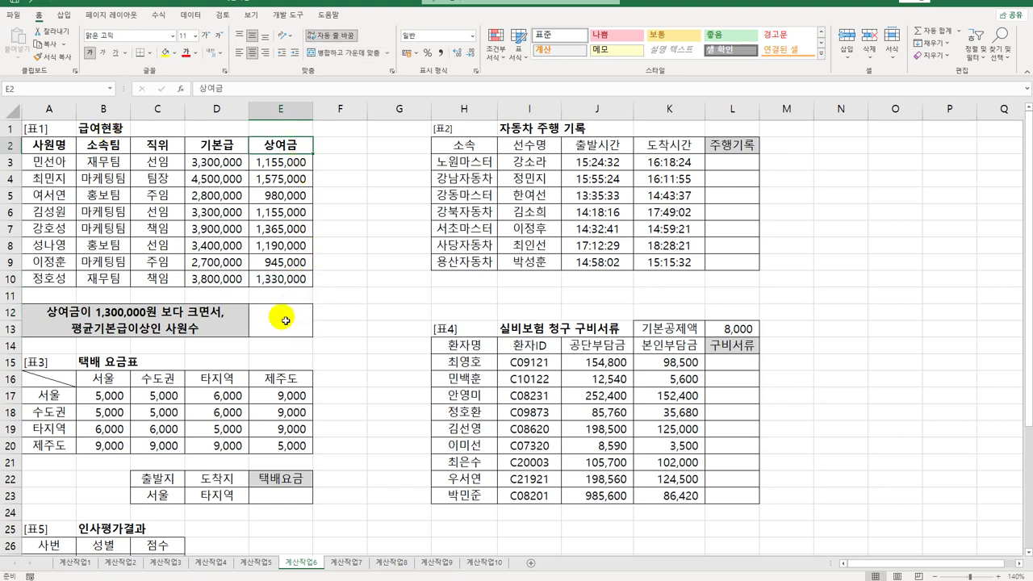
click(234, 150)
click(285, 333)
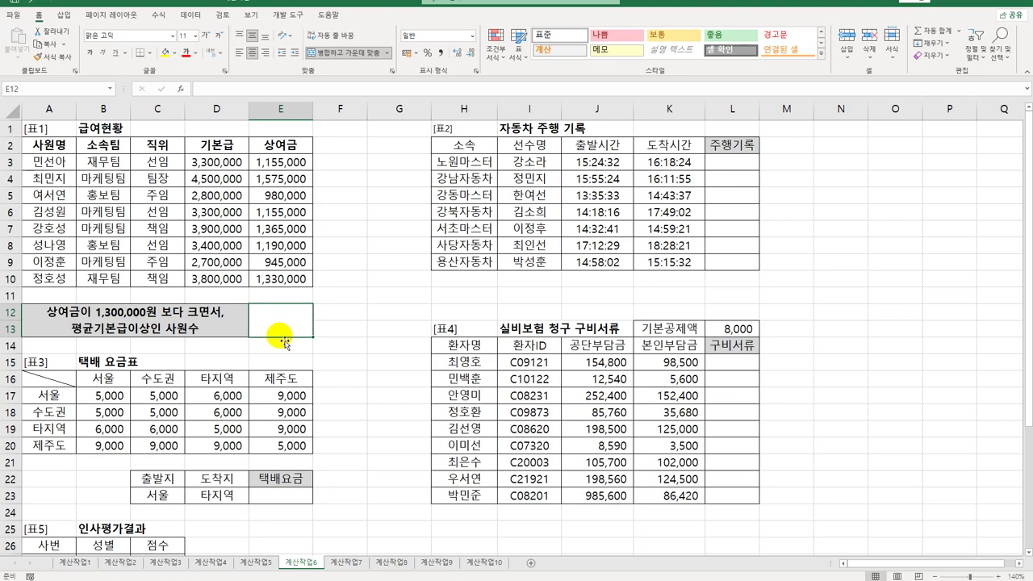
text(=채ㅋ)
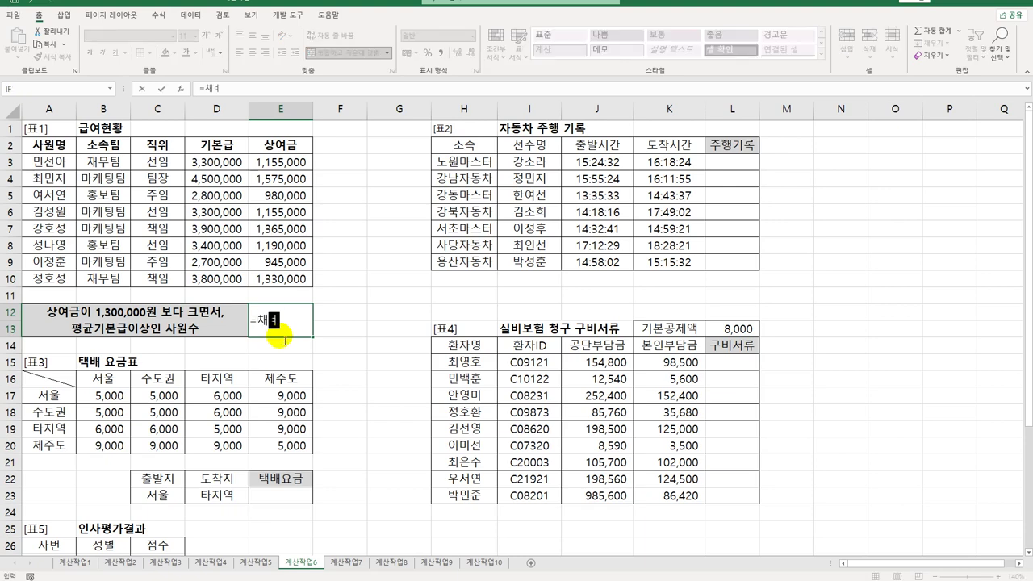
key(BackSpace)
key(BackSpace)
text(coun)
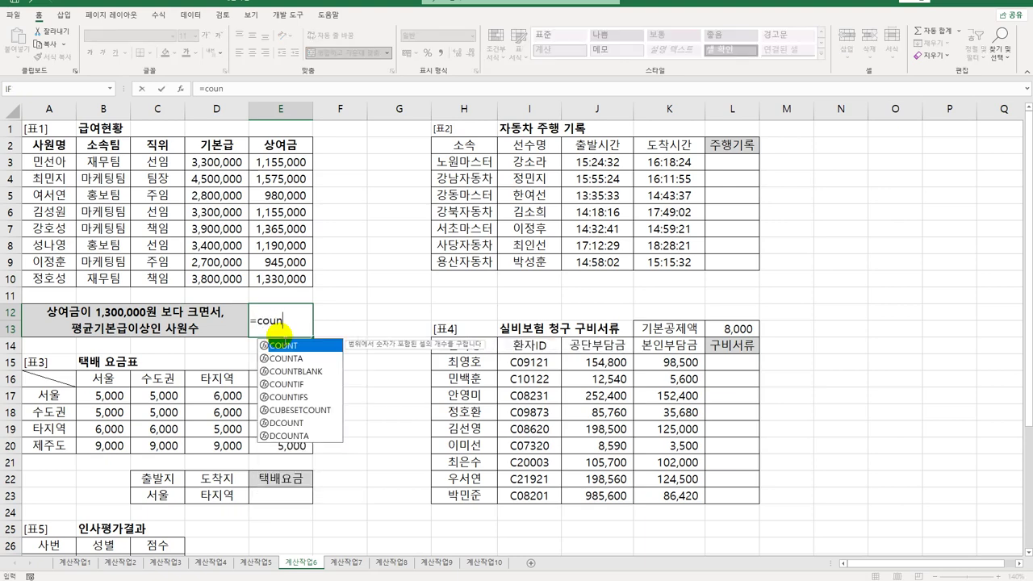
key(Down)
key(Down)
key(Down)
key(Down)
key(Tab)
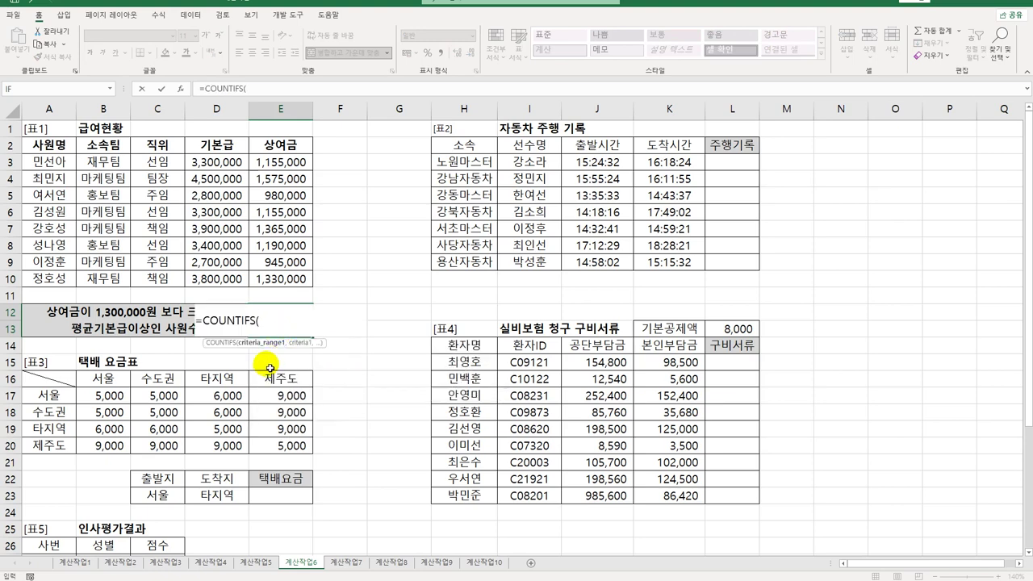
Set the first COUNTIFS range to the bonuses in E3:E10 with the criterion ">1300000", using the function arguments dialog
drag(267, 170, 273, 279)
text(,)
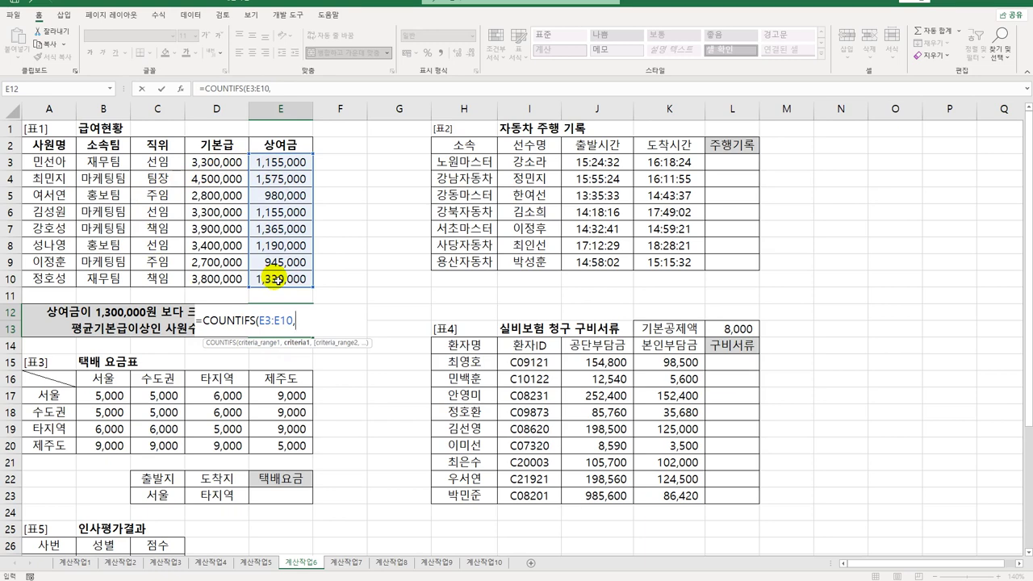
click(181, 88)
click(510, 230)
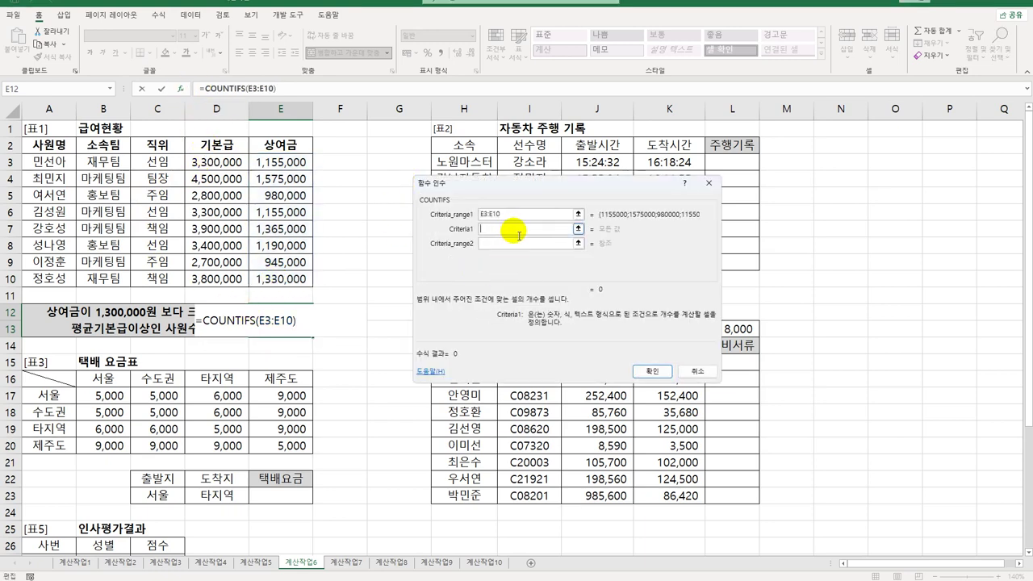
text(>130)
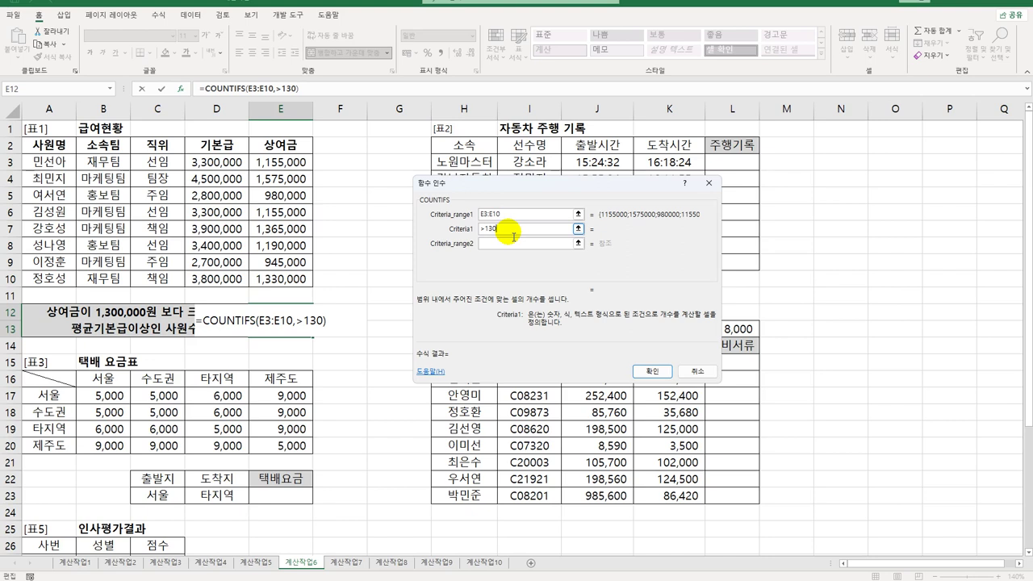
text(0000)
key(Tab)
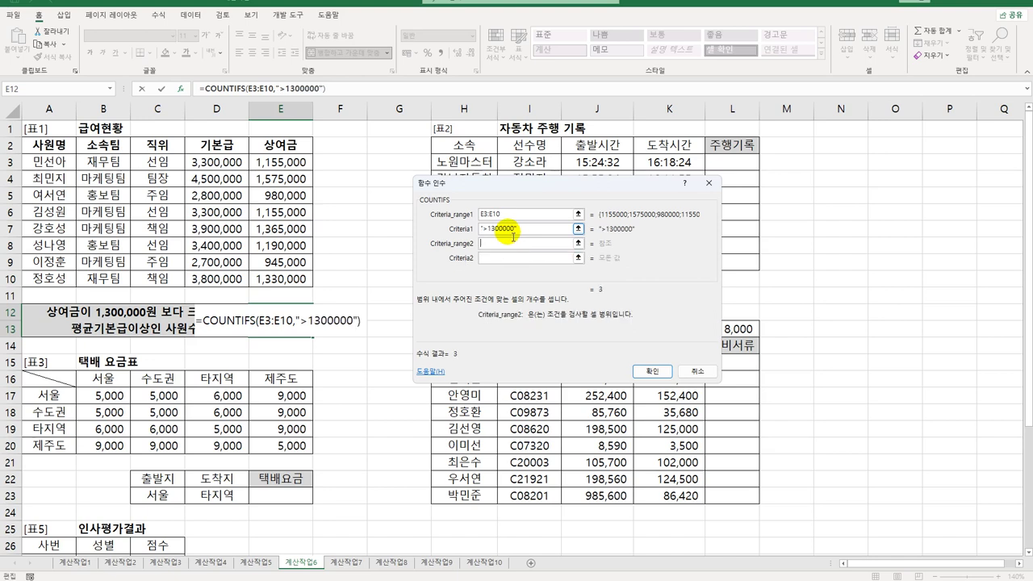
Set the second COUNTIFS range to D3:D10 and enter >=aveage(D3:D10) as its criterion
drag(222, 163, 211, 279)
click(484, 259)
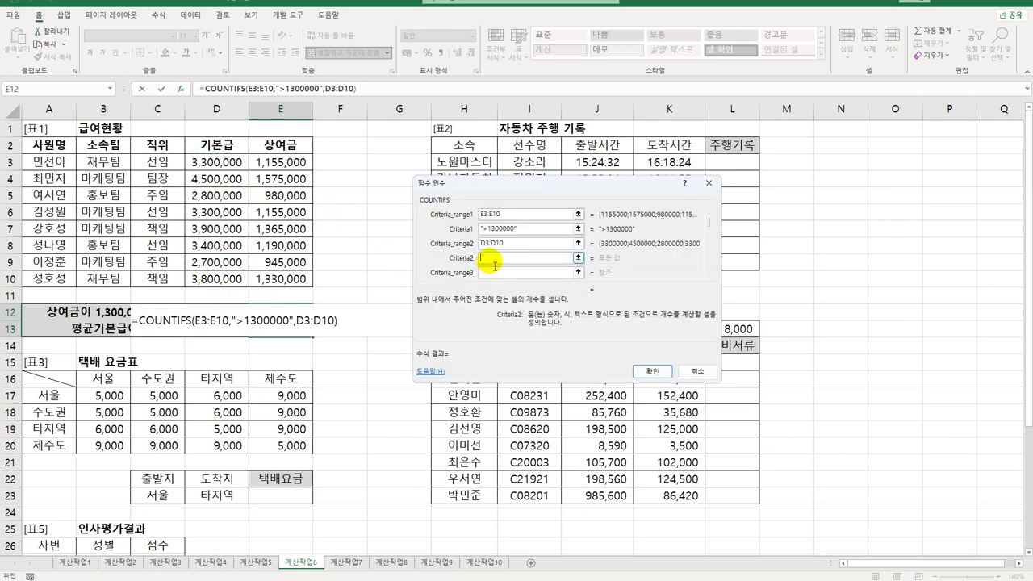
text(>)
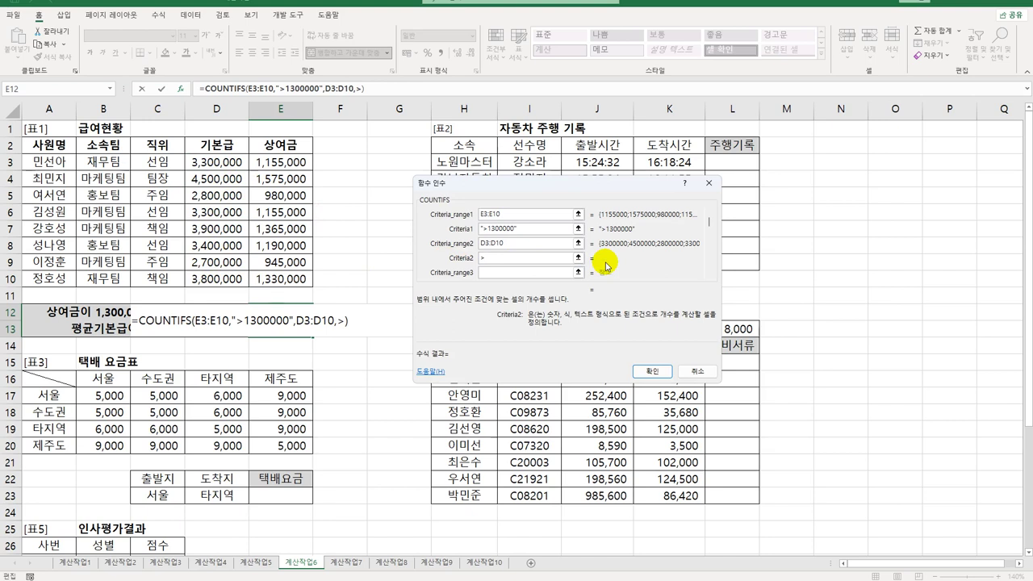
text(=aveage(D3)
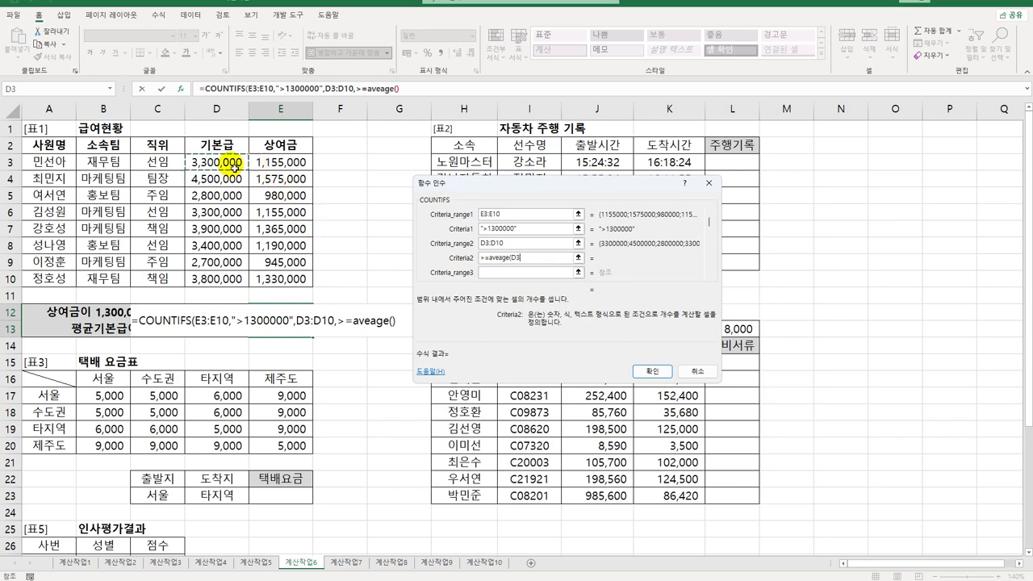
drag(235, 165, 232, 280)
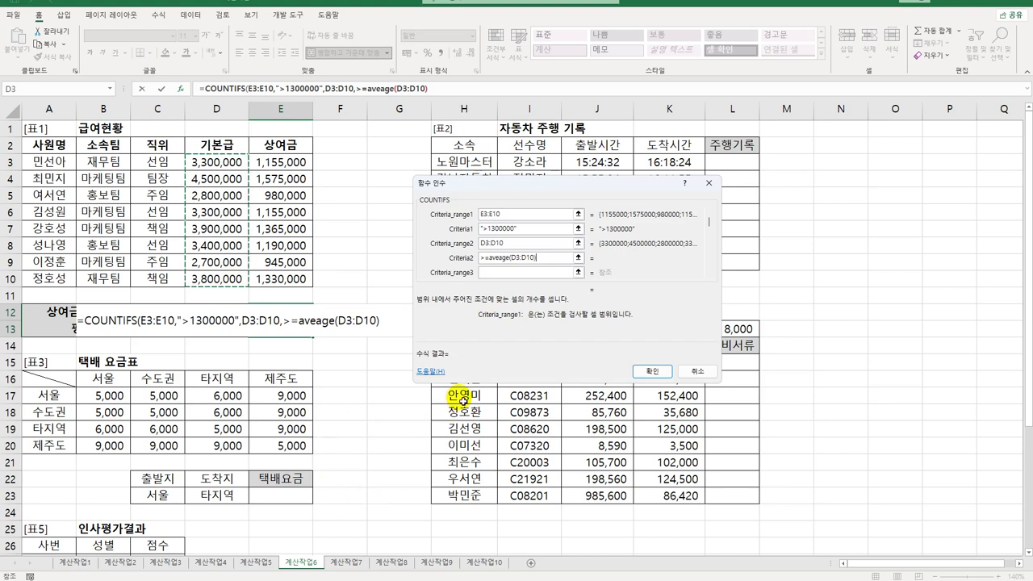
text())
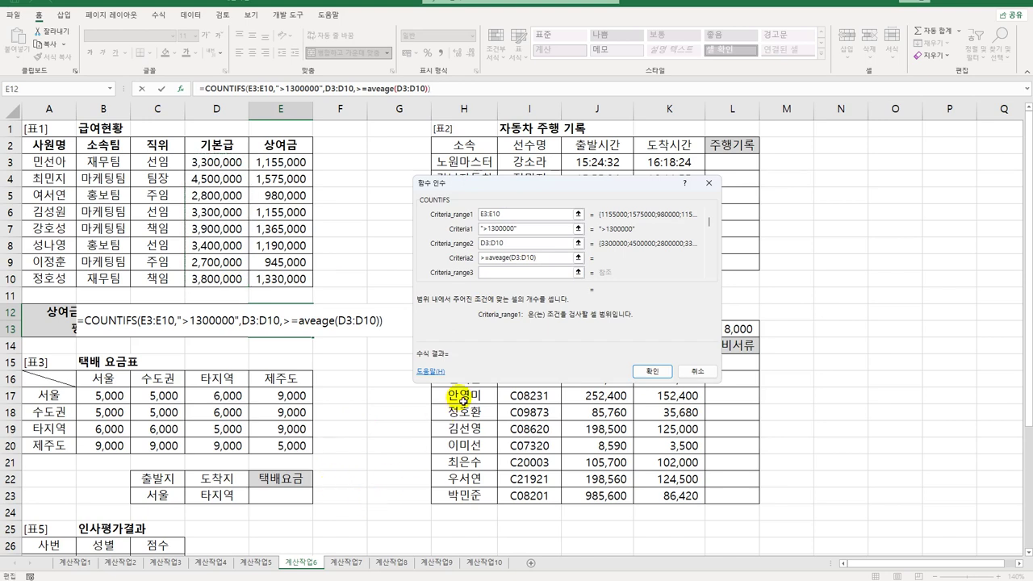
click(485, 272)
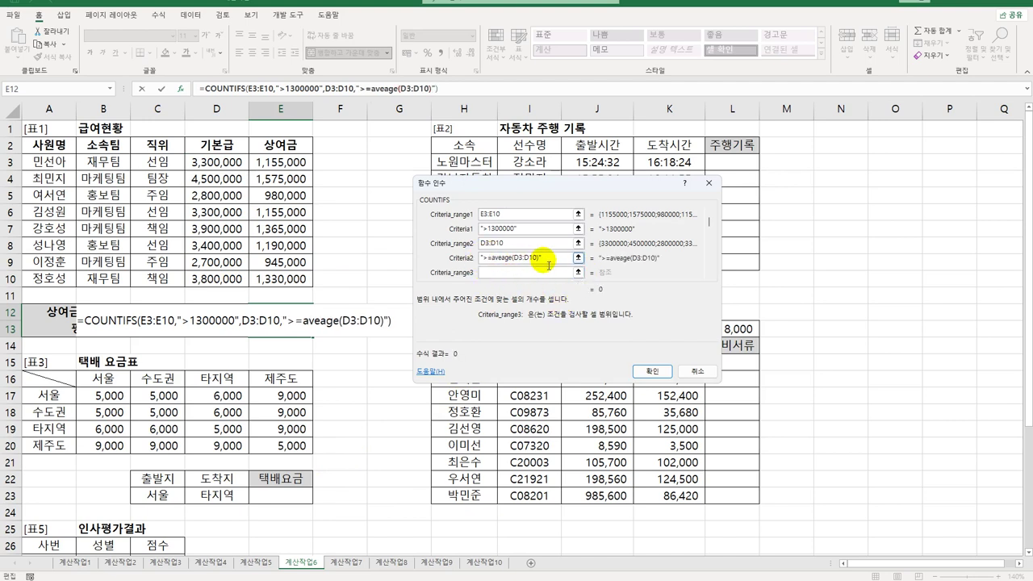
Rewrite the second criterion so only ">=" is quoted and is joined with & to the average expression
click(491, 258)
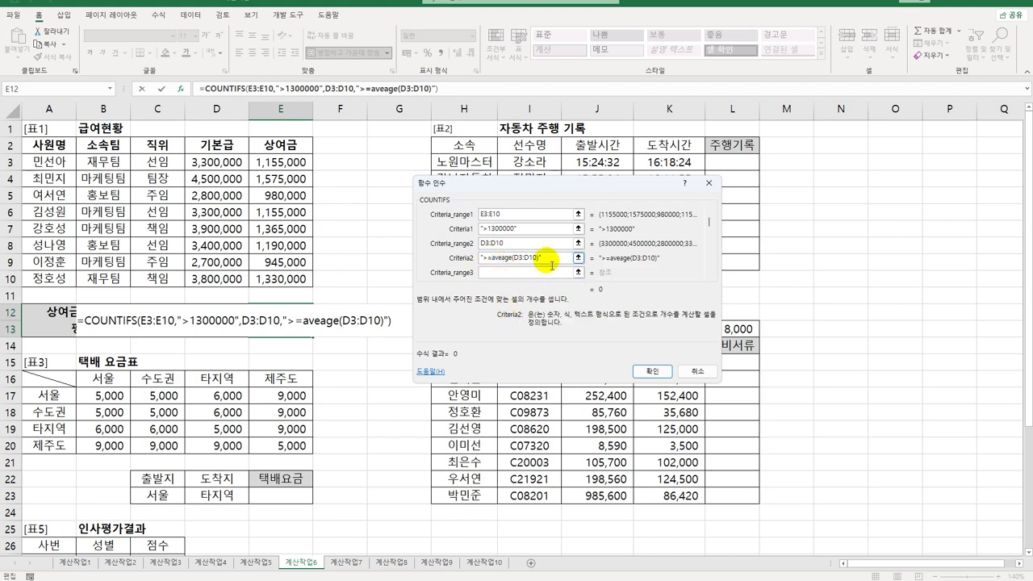
text(")
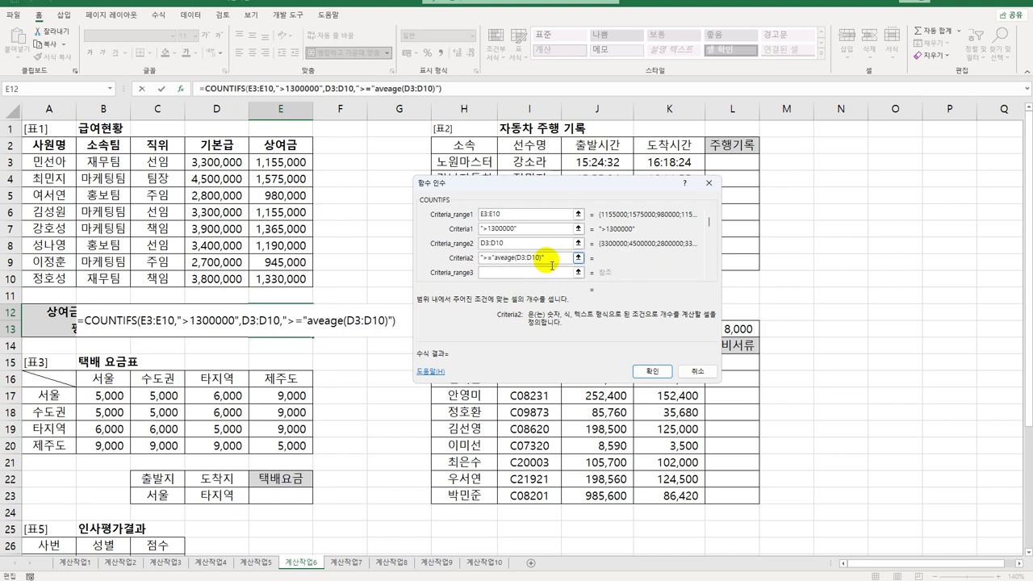
text(&)
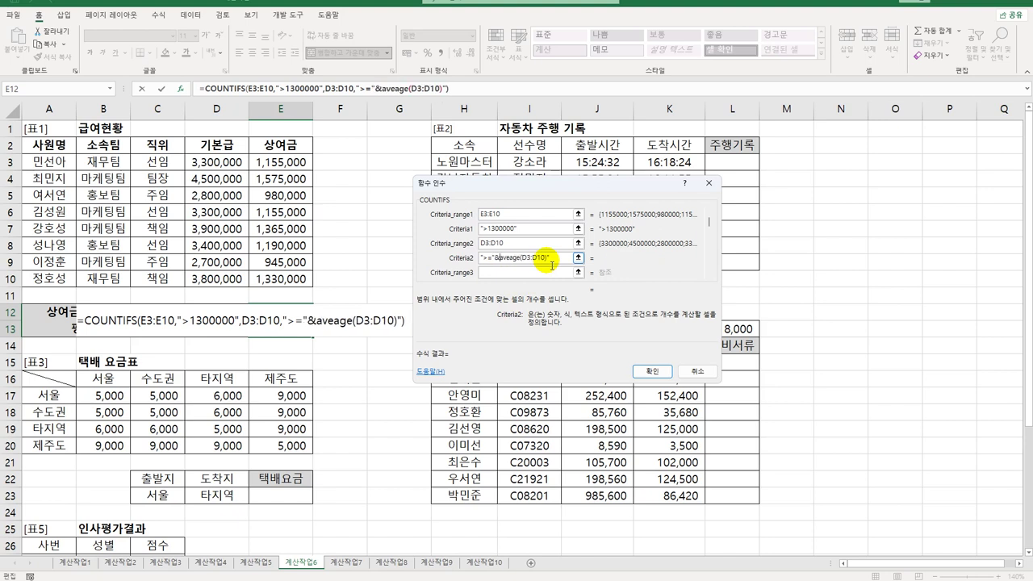
key(BackSpace)
click(521, 276)
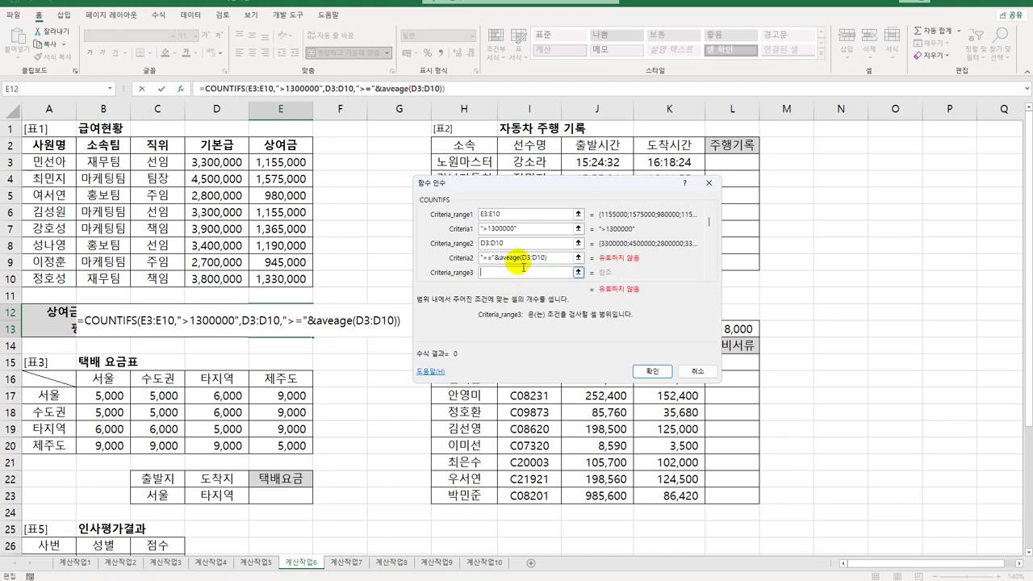
Correct the function name in the second criterion to average and accept the COUNTIFS arguments
click(551, 259)
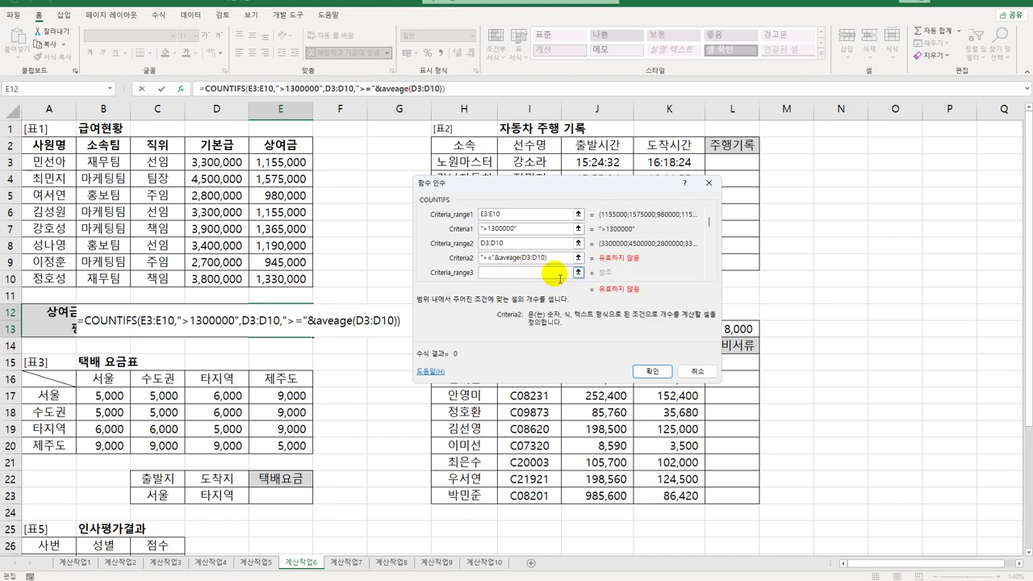
click(507, 258)
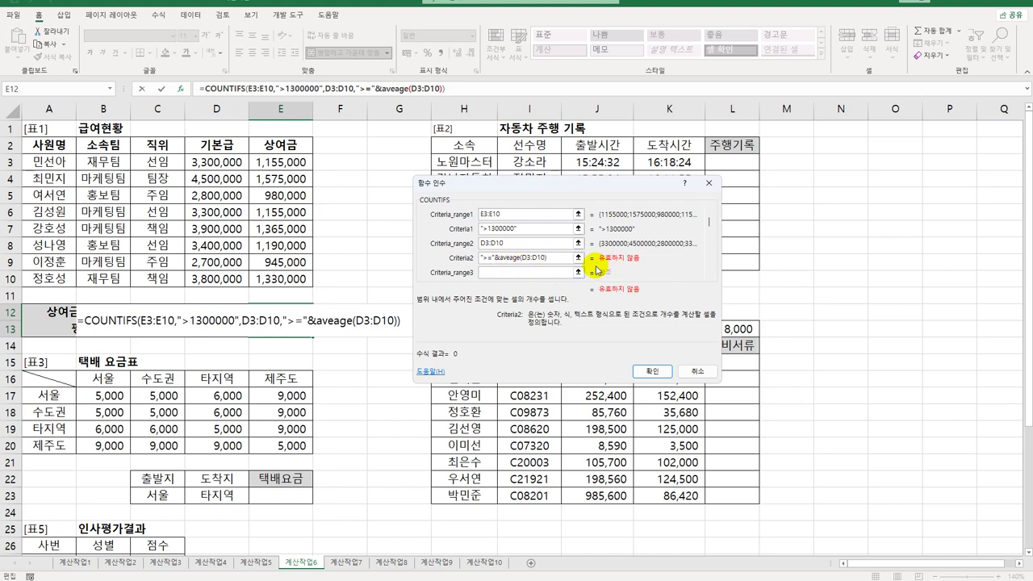
text(r)
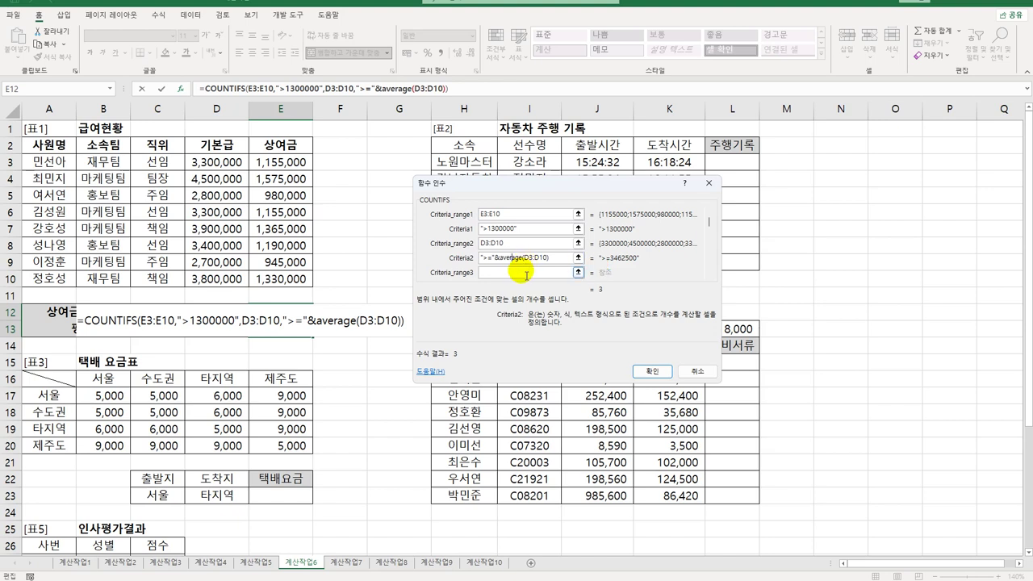
click(526, 275)
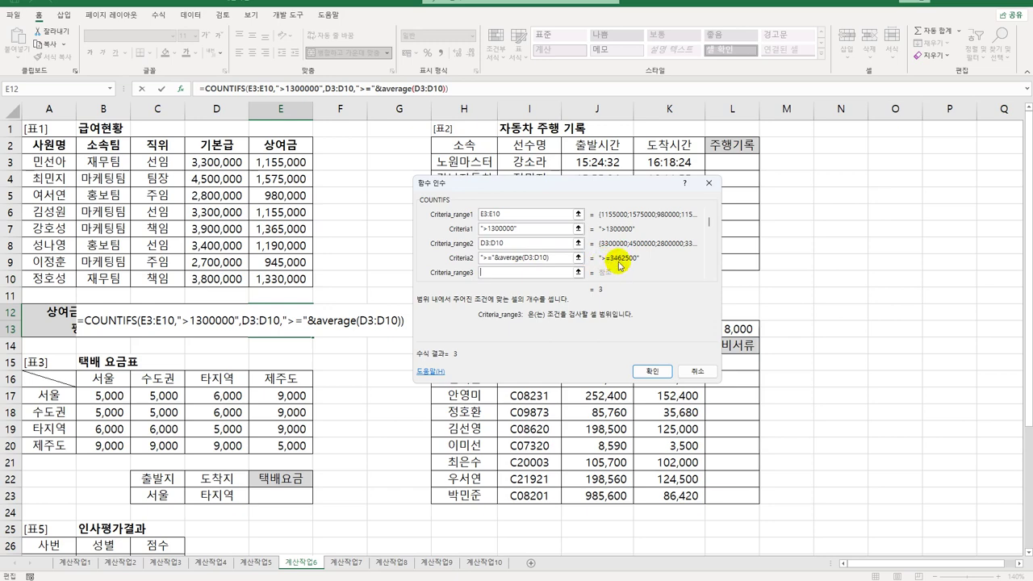
click(654, 371)
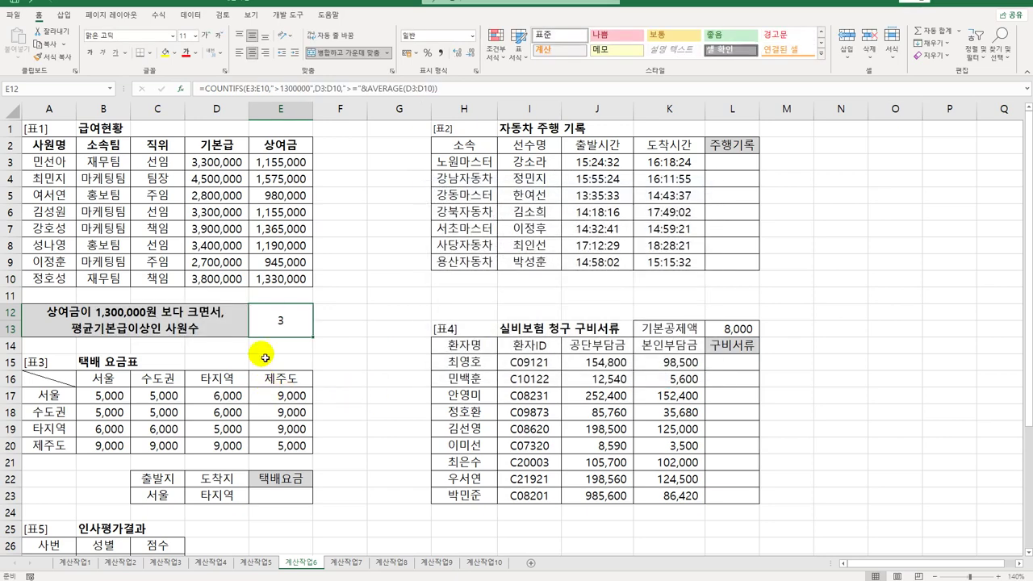
Append &"명" to the COUNTIFS formula in E12 so the count carries its unit
double_click(286, 319)
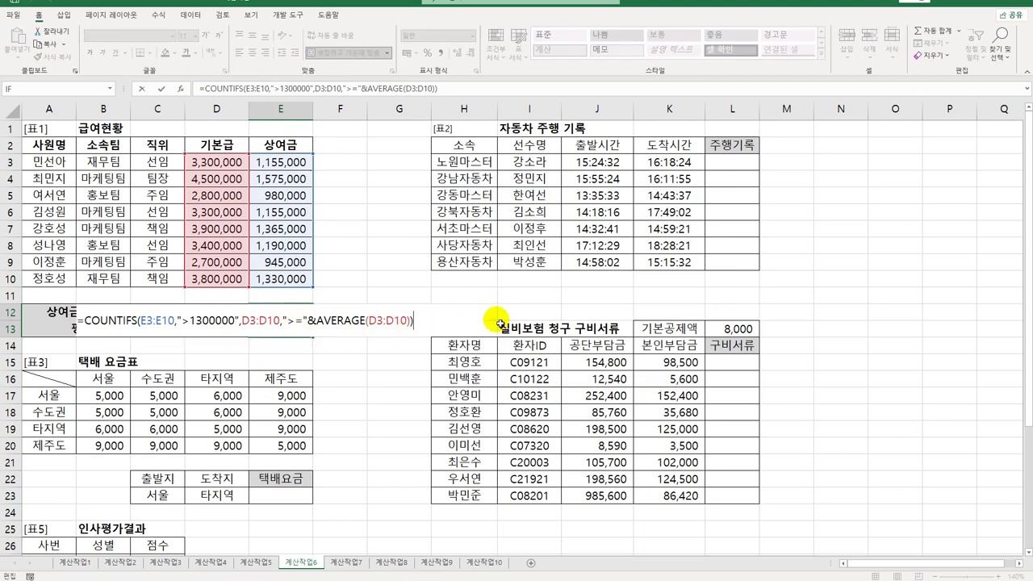
text(&"명")
key(Return)
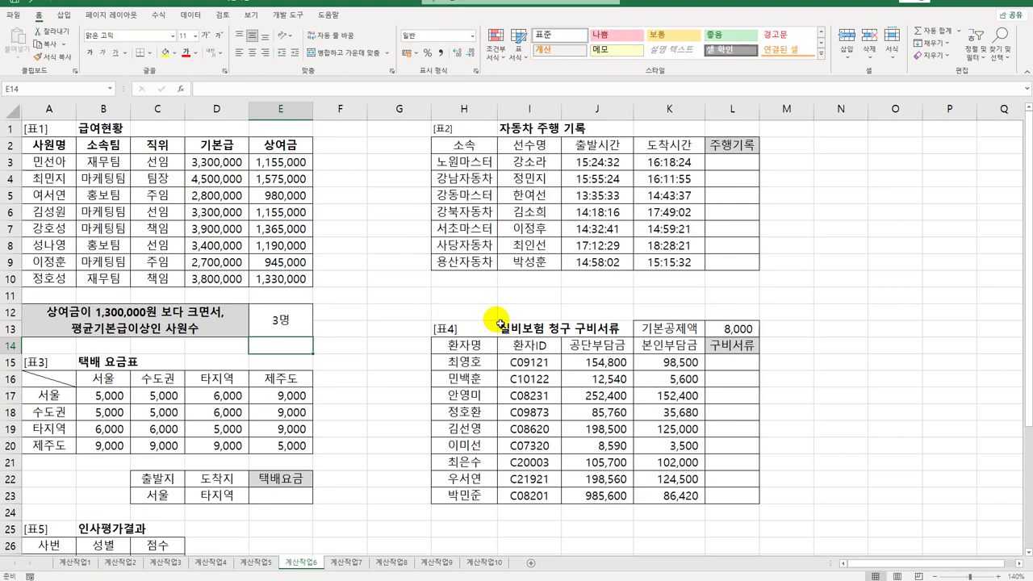
click(301, 323)
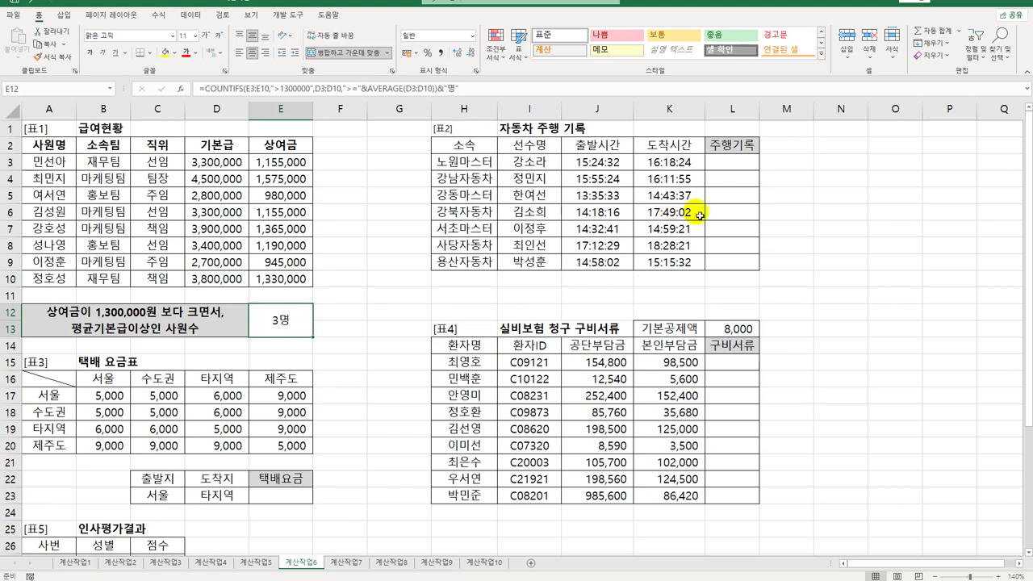
Enter the formula =K3-J3 in L3 to subtract the departure time from the arrival time
click(725, 168)
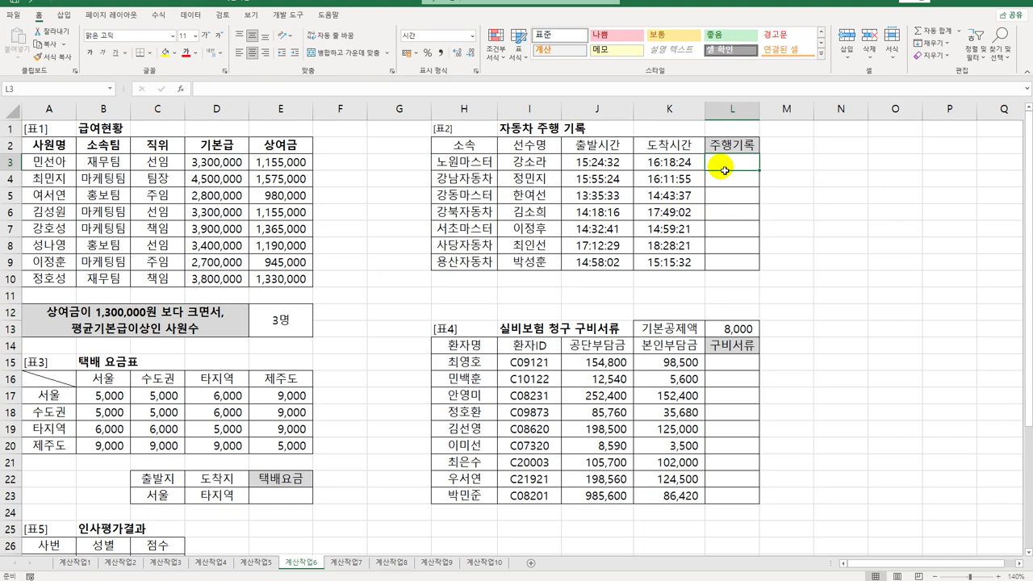
mouse_move(725, 170)
mouse_down()
mouse_move(727, 272)
mouse_move(731, 150)
mouse_move(732, 168)
mouse_up()
click(478, 145)
click(618, 149)
click(652, 151)
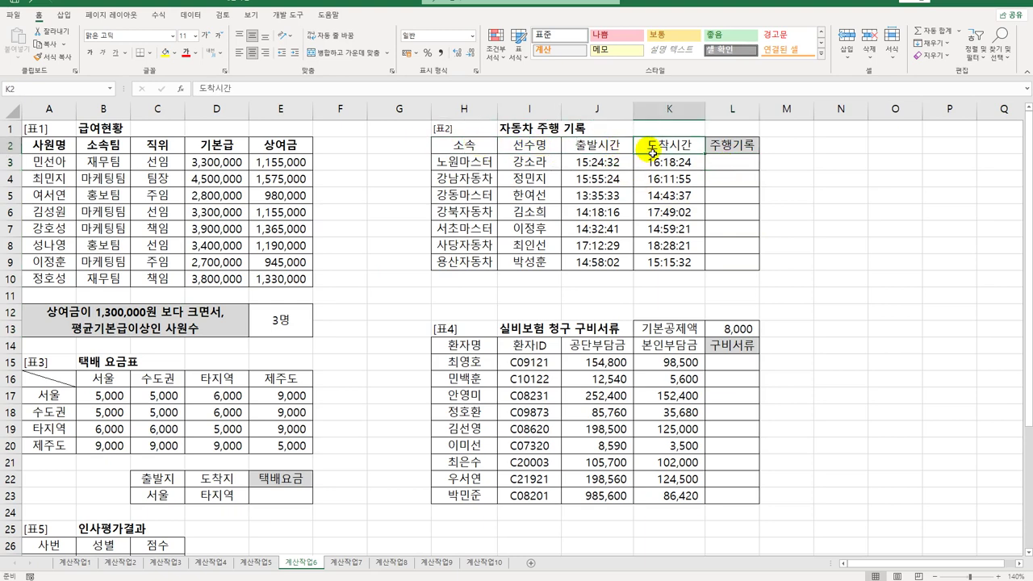
click(733, 174)
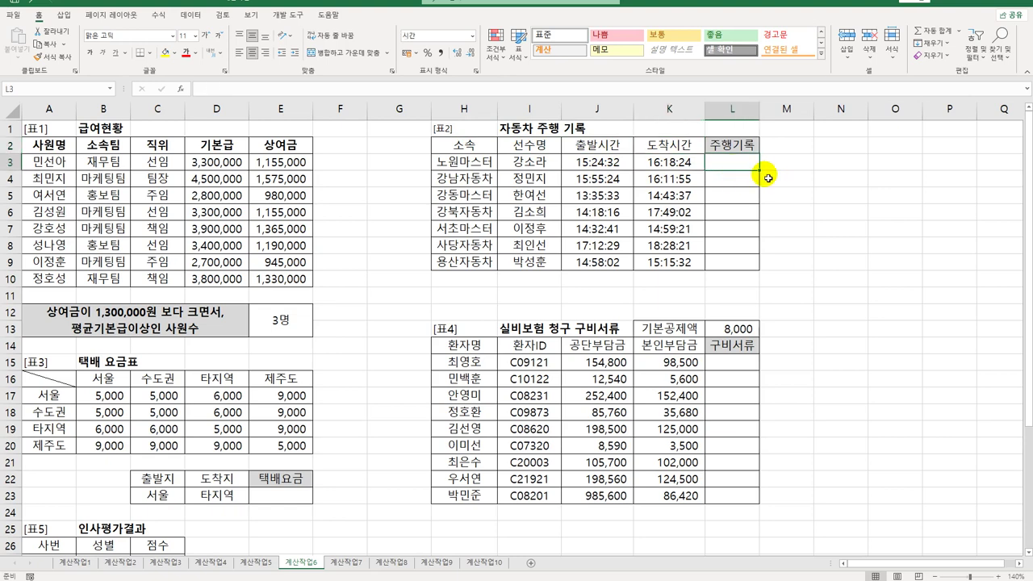
text(=)
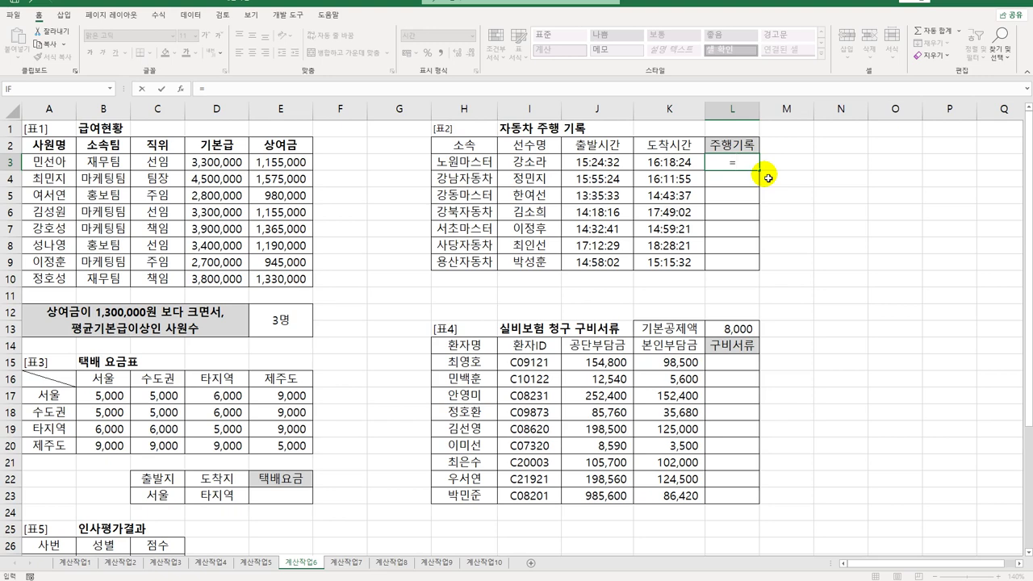
key(Left)
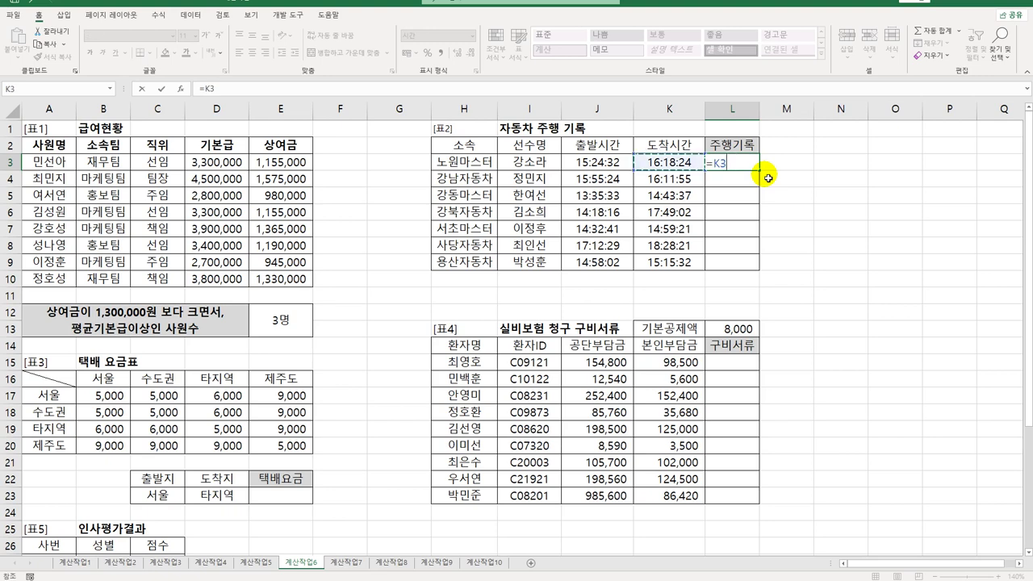
text(-)
key(Left)
key(Left)
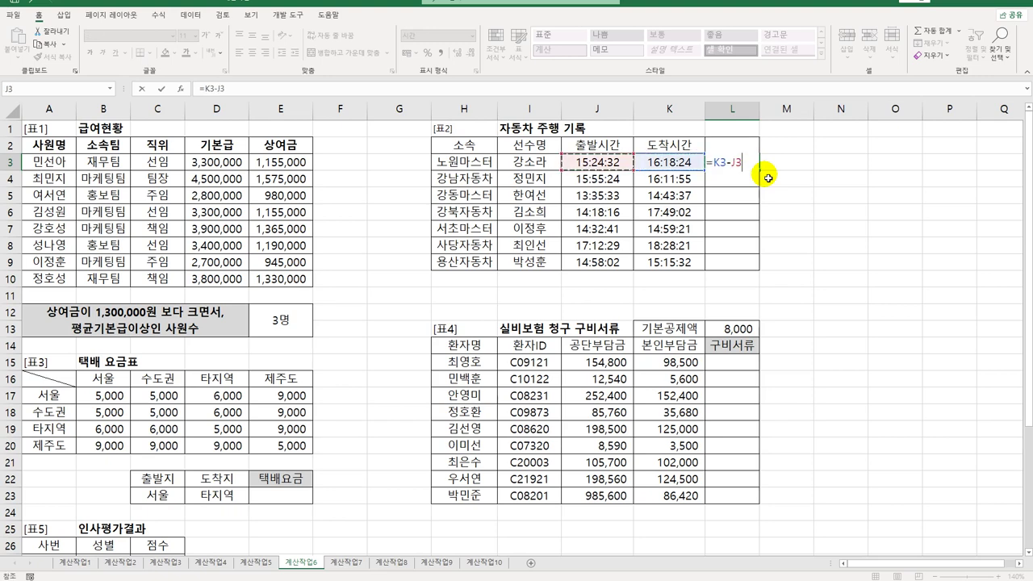
key(ctrl+Return)
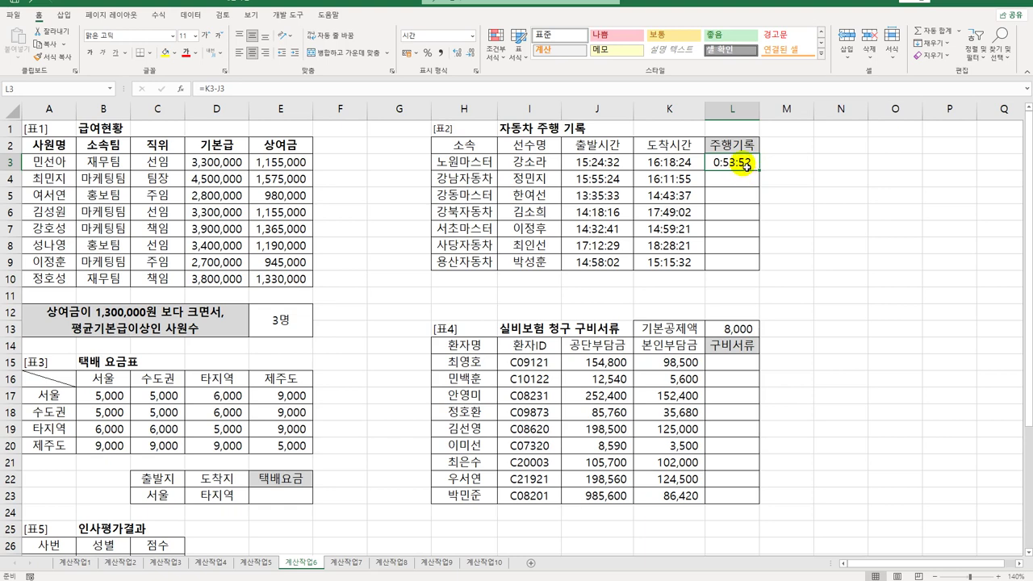
Wrap the L3 subtraction in an IF whose test is RIGHT(H3,3)="마스터", opening a parenthesis before K3-J3
double_click(733, 164)
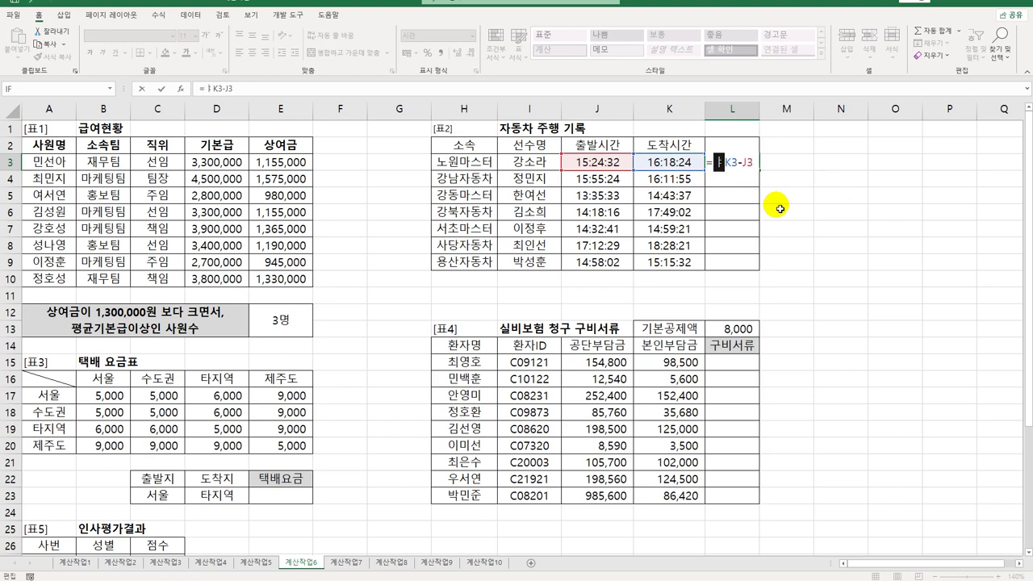
text(if()
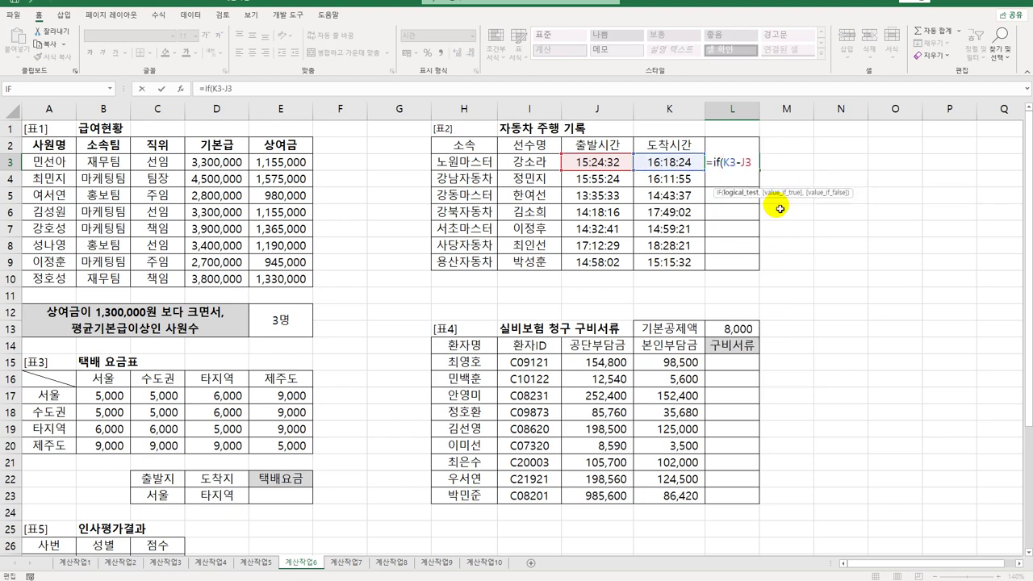
text(right()
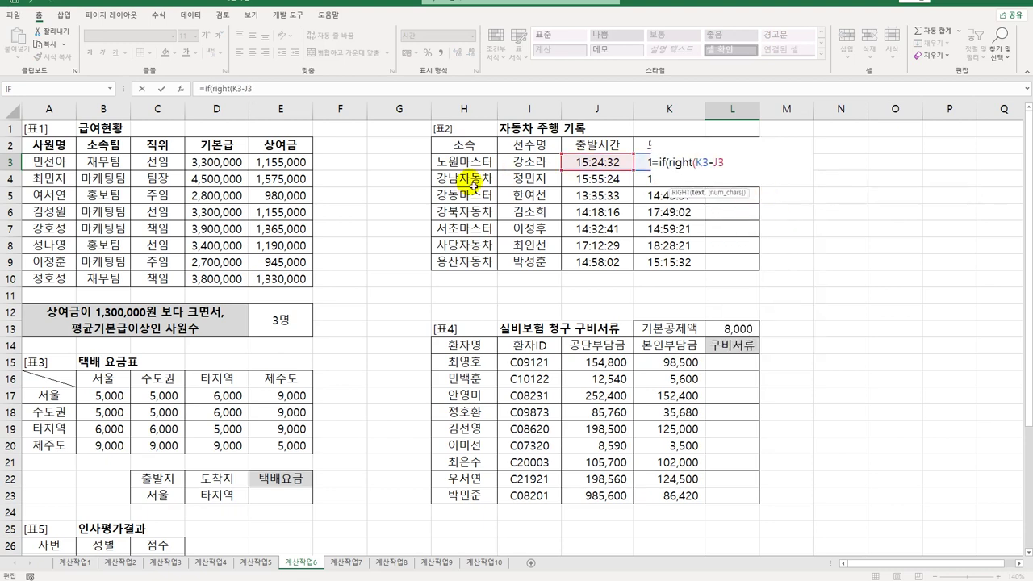
click(482, 166)
text(,)
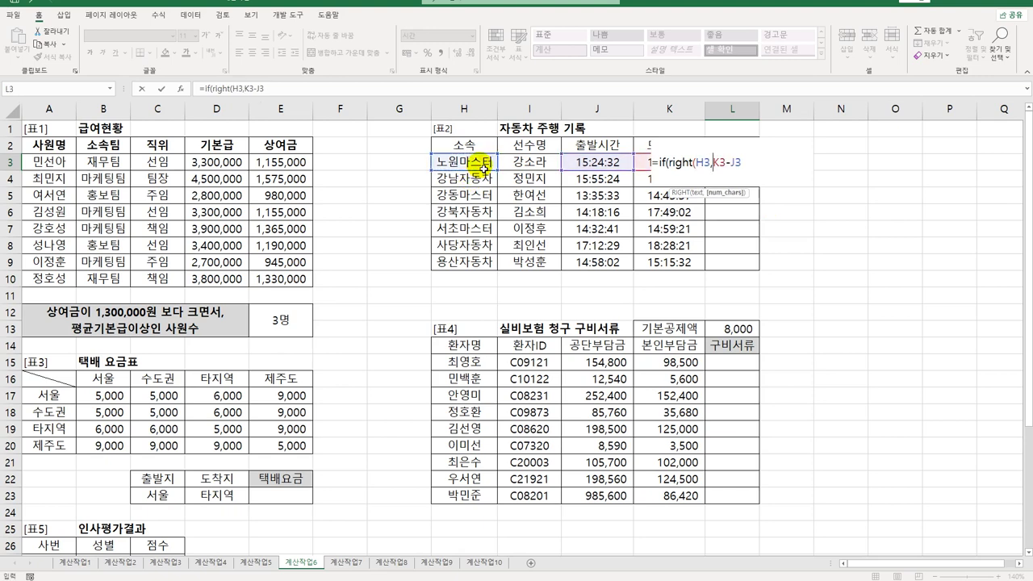
text(3)=)
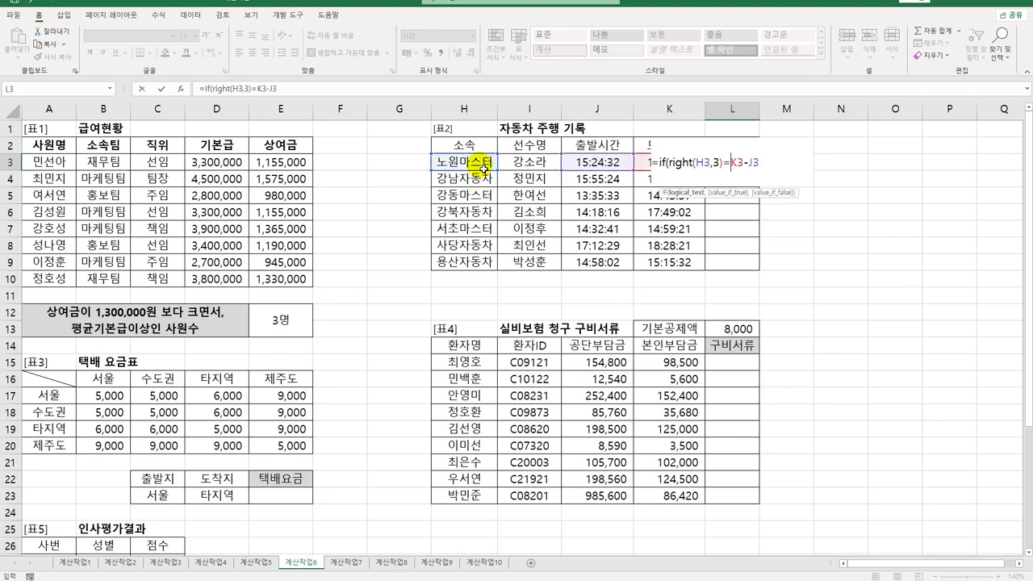
text("마스터)
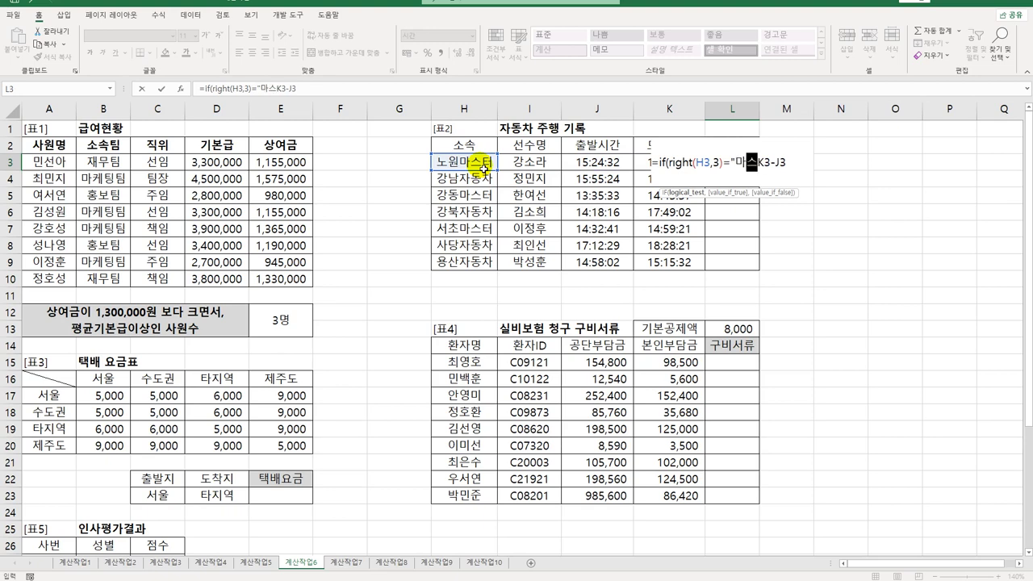
text(",()
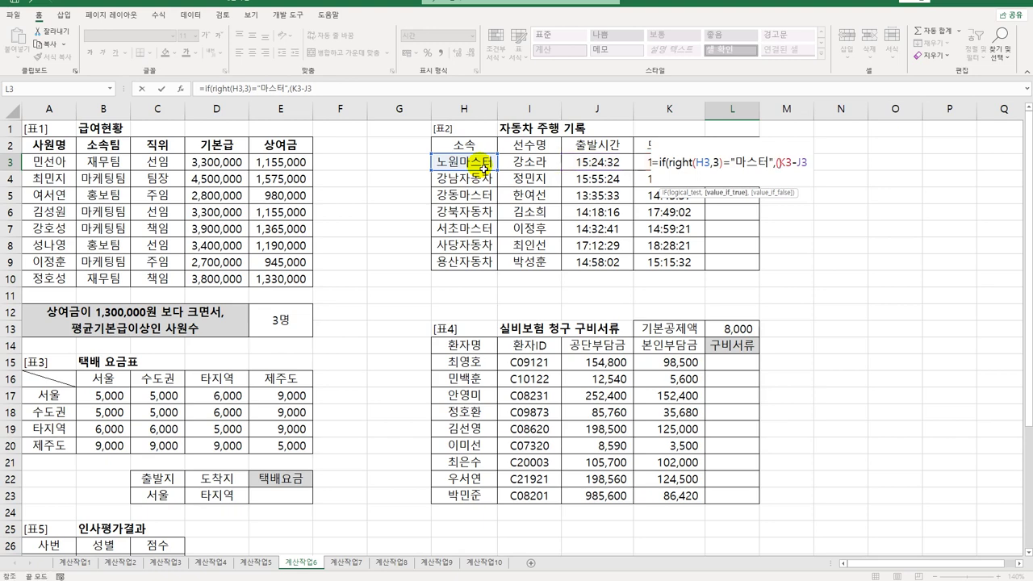
Complete the IF's true value in L3 as (K3-J3)+TIME(,2,) to add two minutes
text(0)
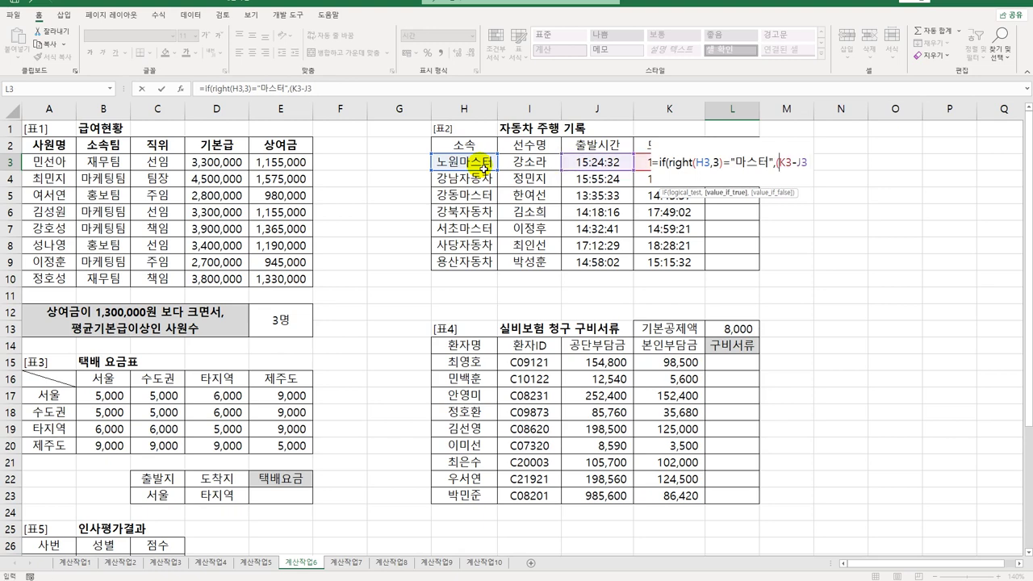
click(810, 171)
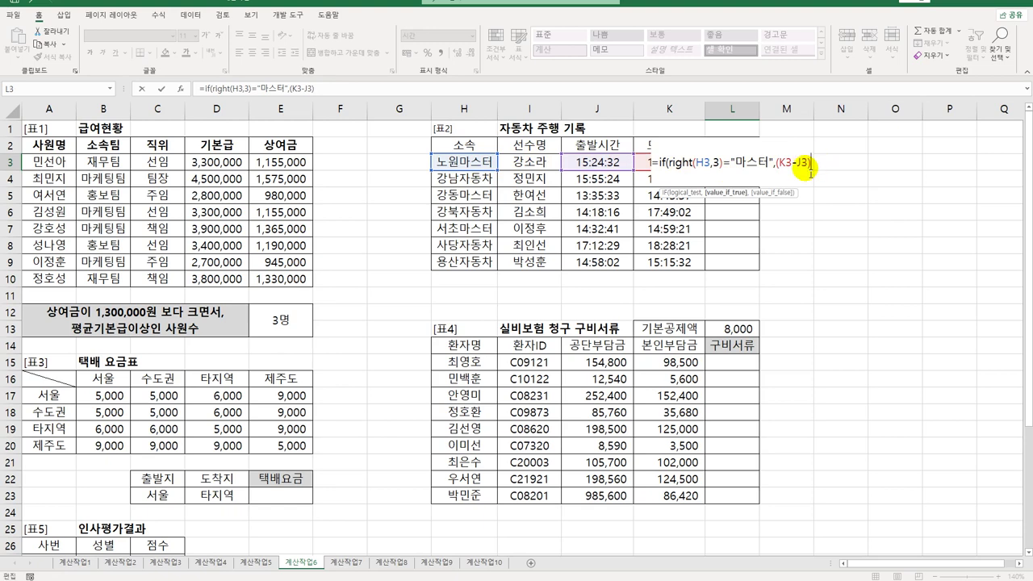
text(+)
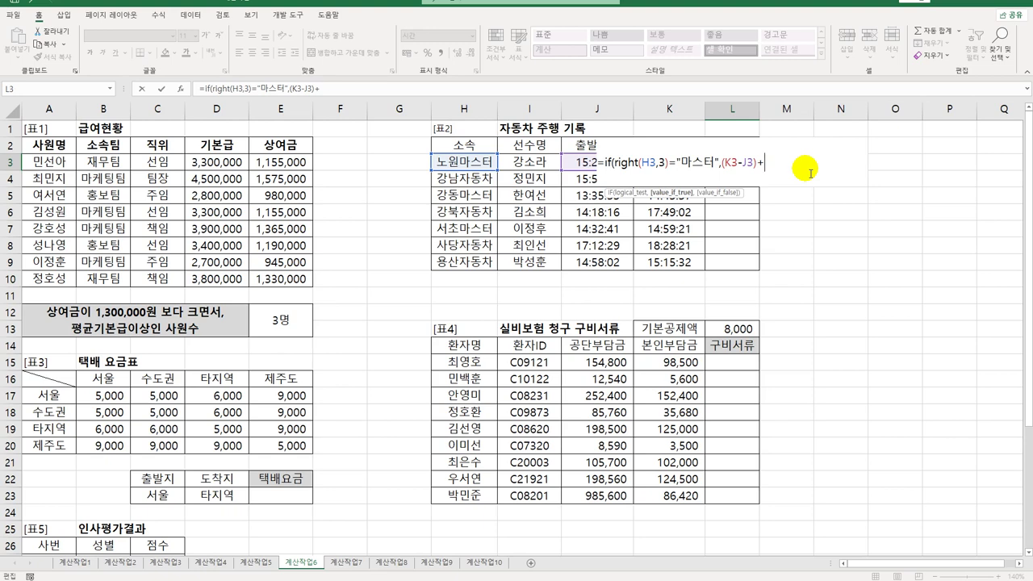
text(time(,)
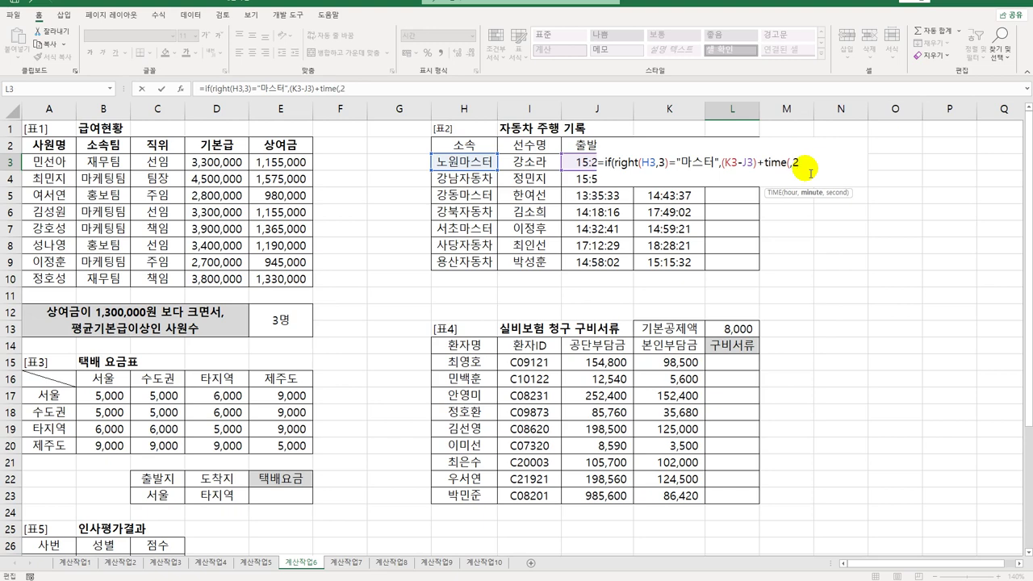
text(2,))
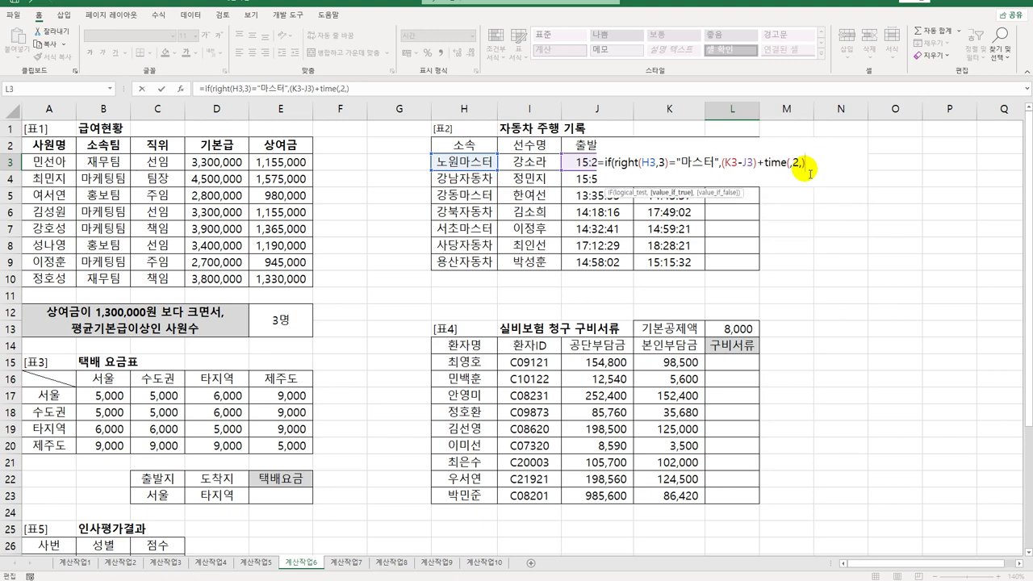
Reuse K3-J3 as the IF's false value, enter the formula and fill it from L3 down to L9
text(,)
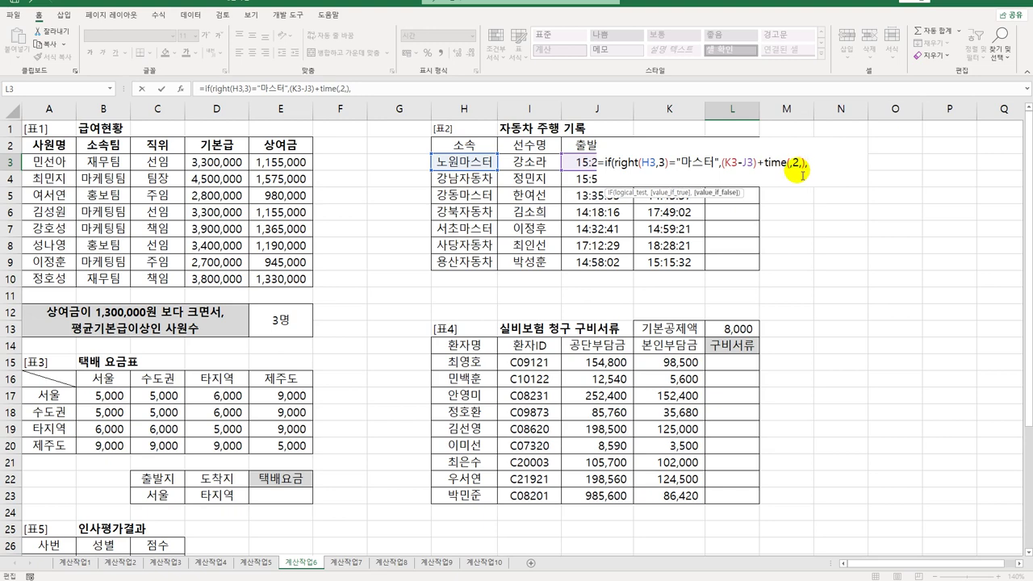
drag(727, 166, 758, 171)
key(ctrl+c)
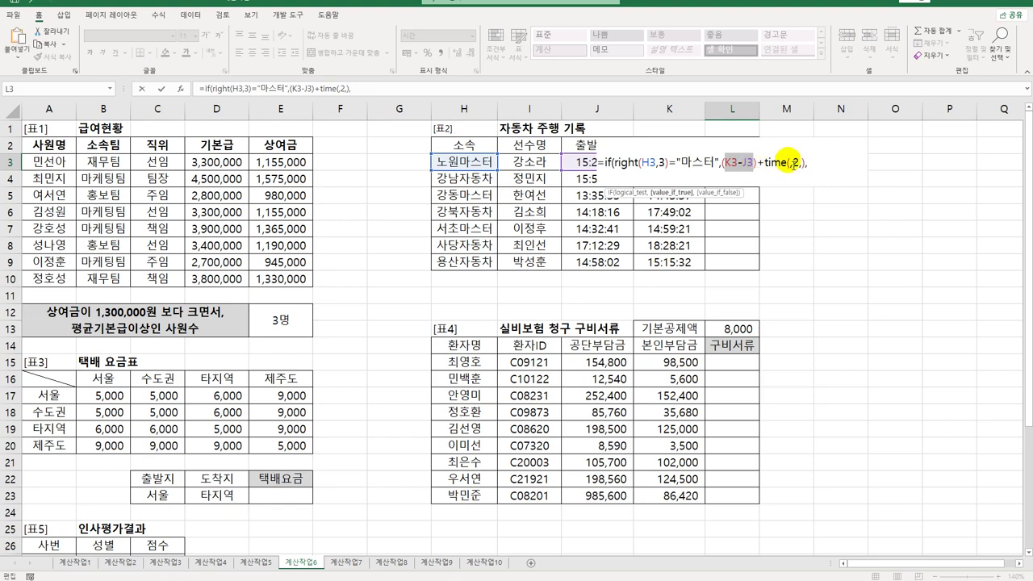
click(813, 161)
key(ctrl+v)
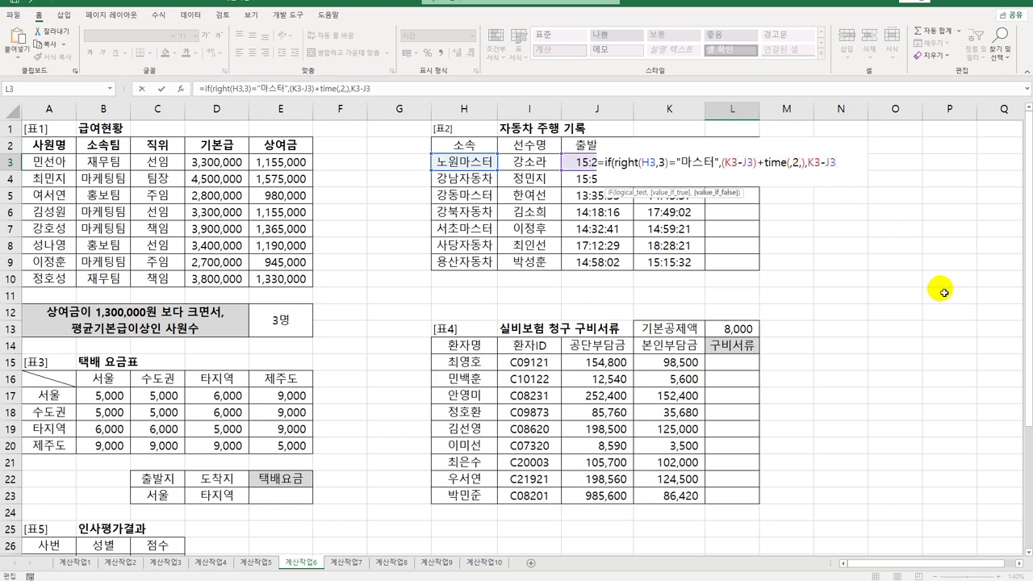
text())
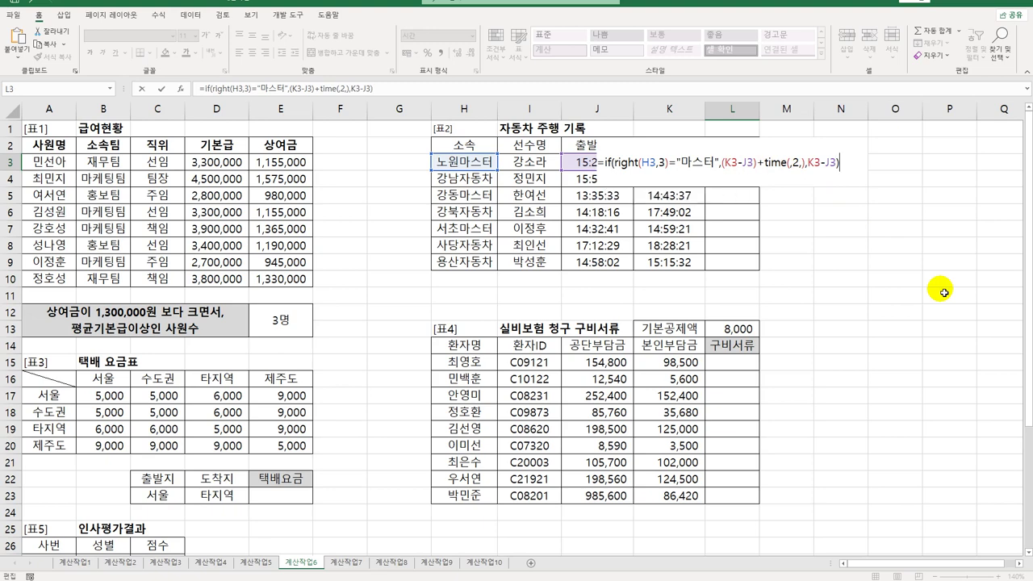
key(ctrl+Return)
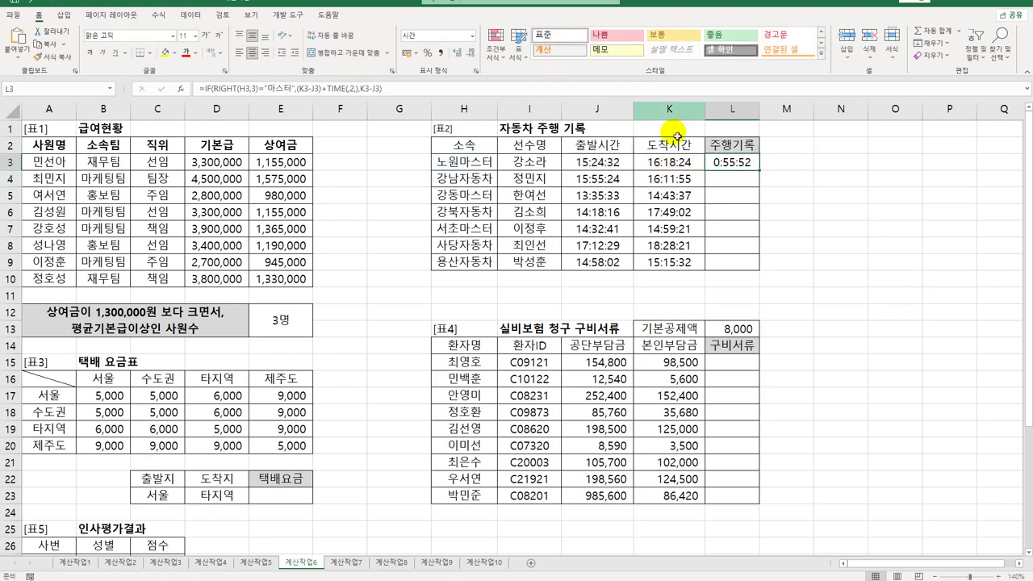
drag(765, 175, 766, 261)
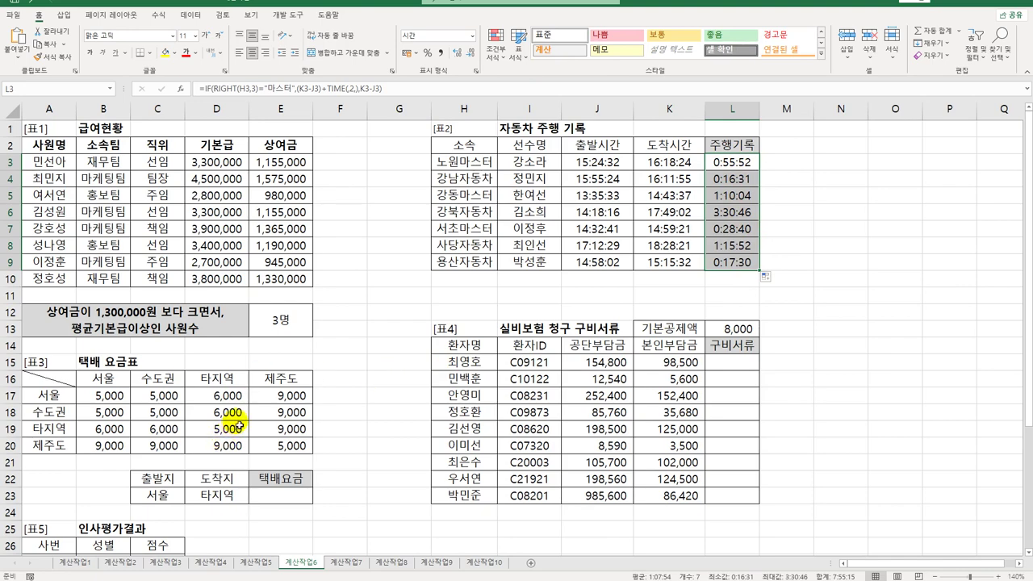
Start an INDEX formula in E23 of table 3 with the fee range B17:E20 as its array
scroll(236, 402, down, 3)
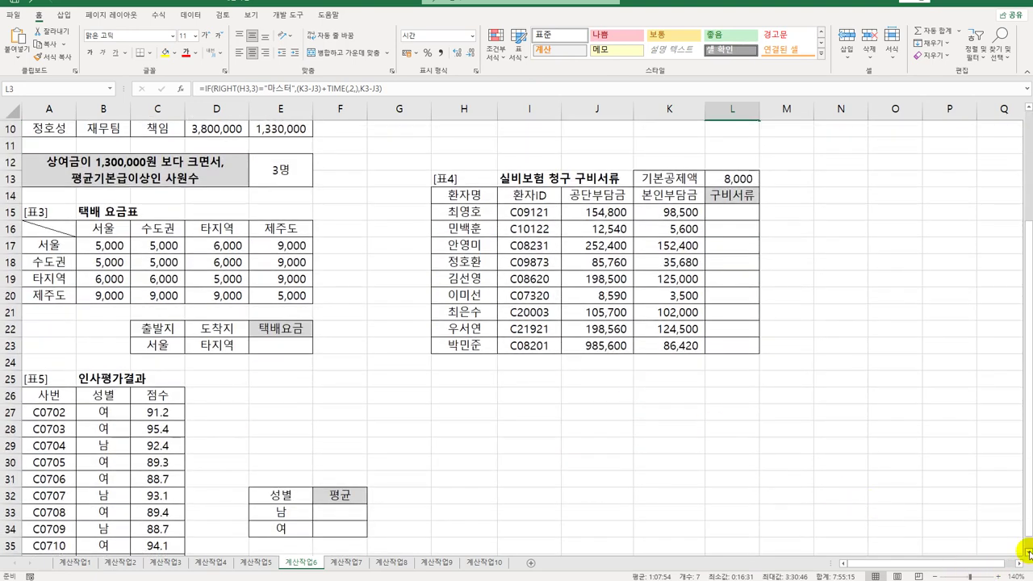
scroll(1029, 552, down, 2)
click(276, 288)
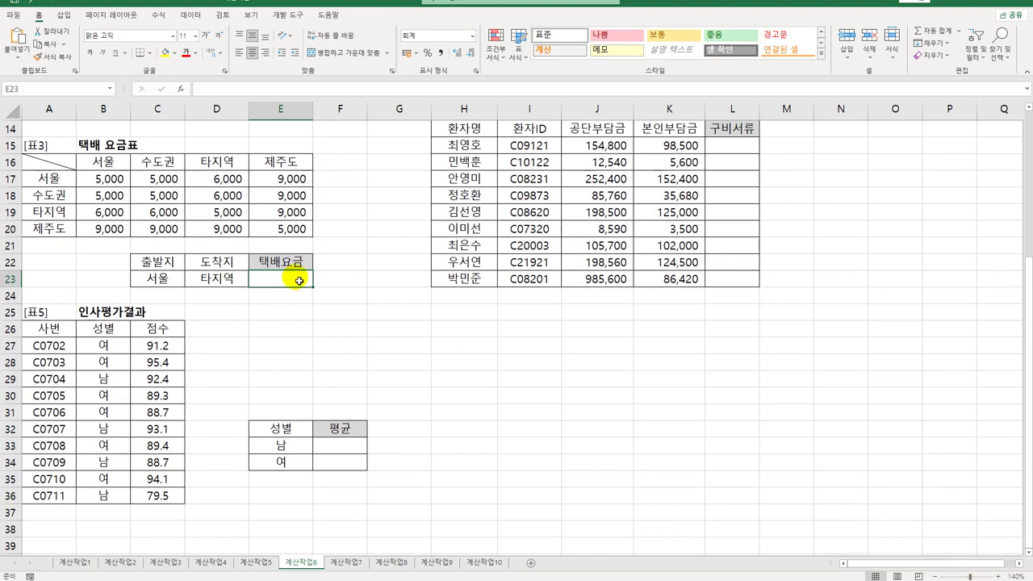
click(159, 276)
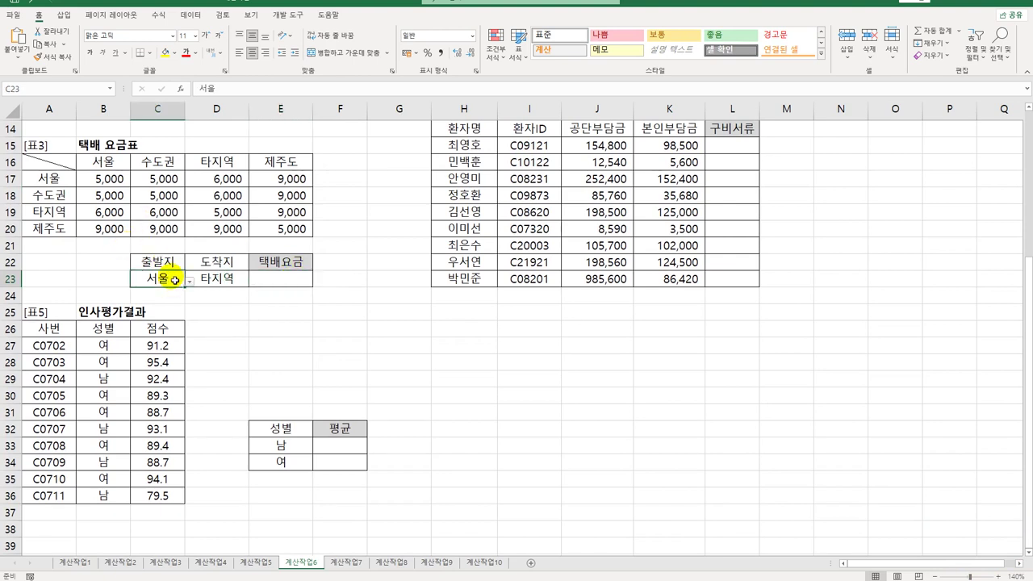
click(221, 286)
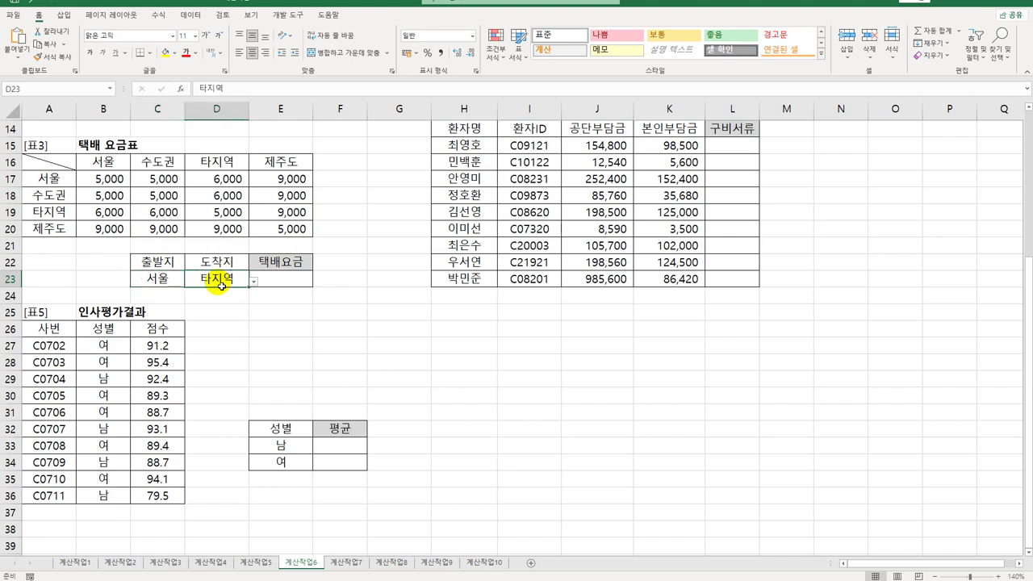
click(279, 280)
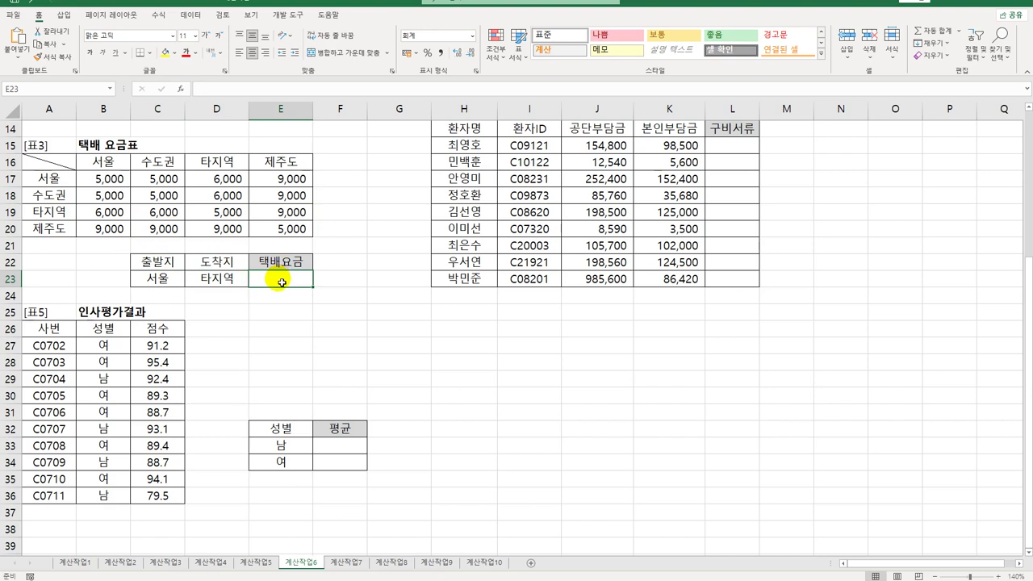
text(=ind)
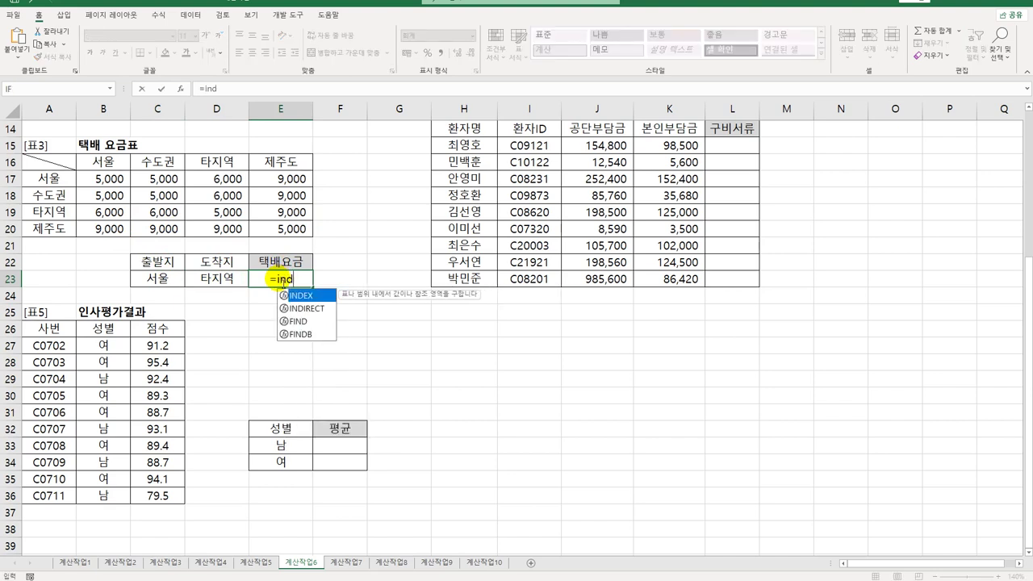
key(Tab)
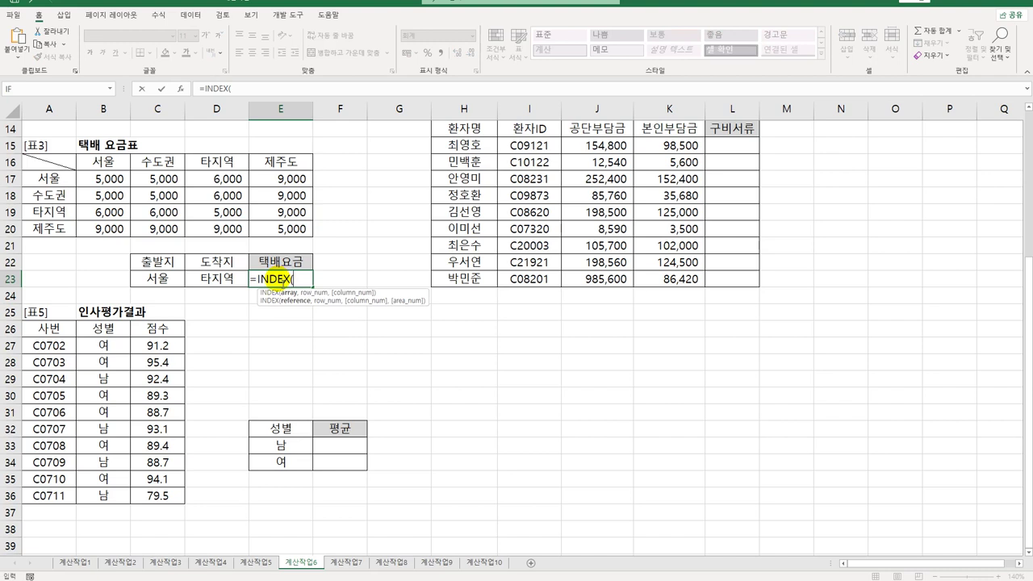
drag(111, 182, 263, 229)
text(,)
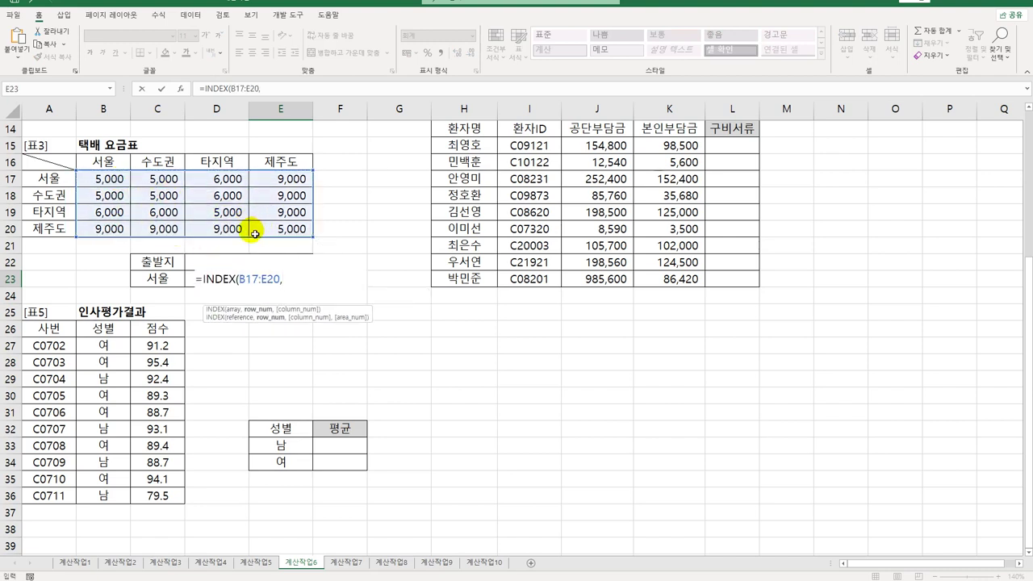
Add MATCH(C23,A17:A20,0) as the INDEX row number to locate the departure area
text(mat)
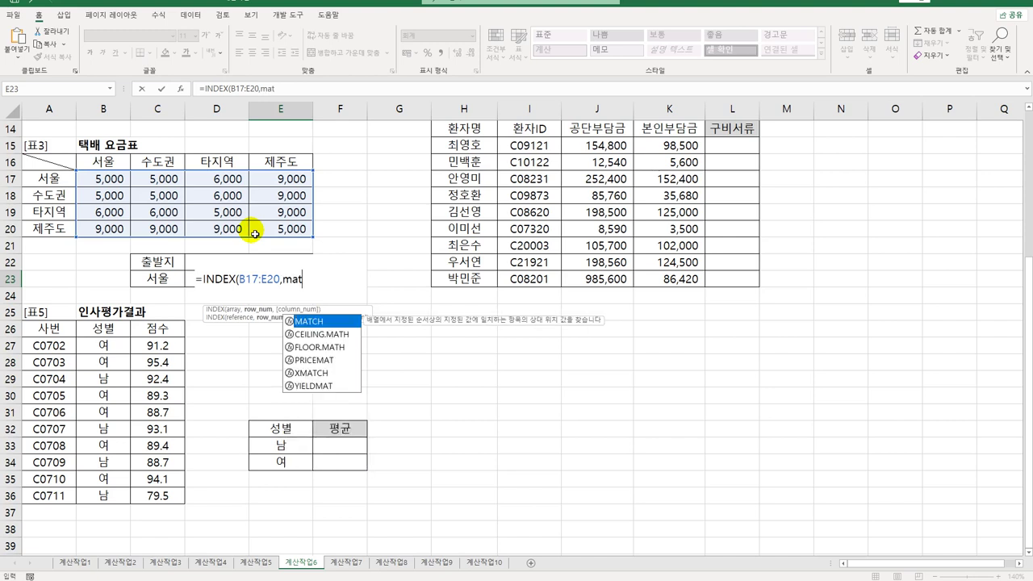
key(Tab)
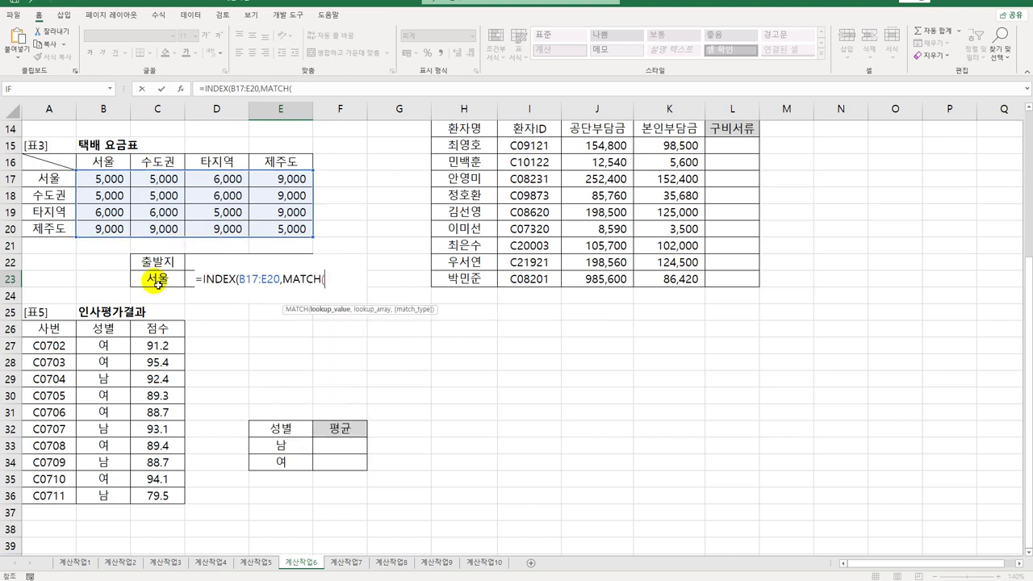
click(155, 279)
text(,)
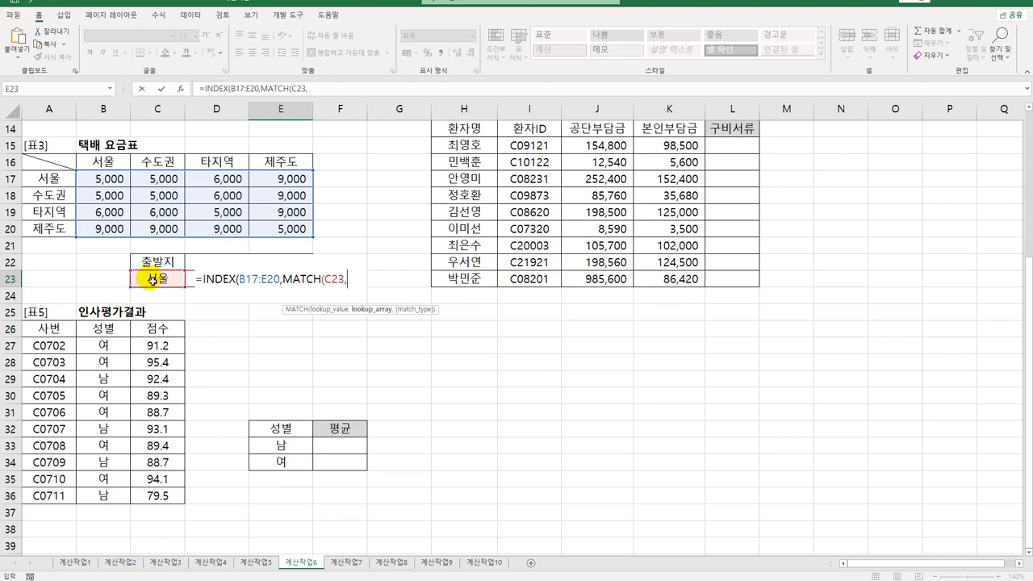
drag(48, 178, 66, 234)
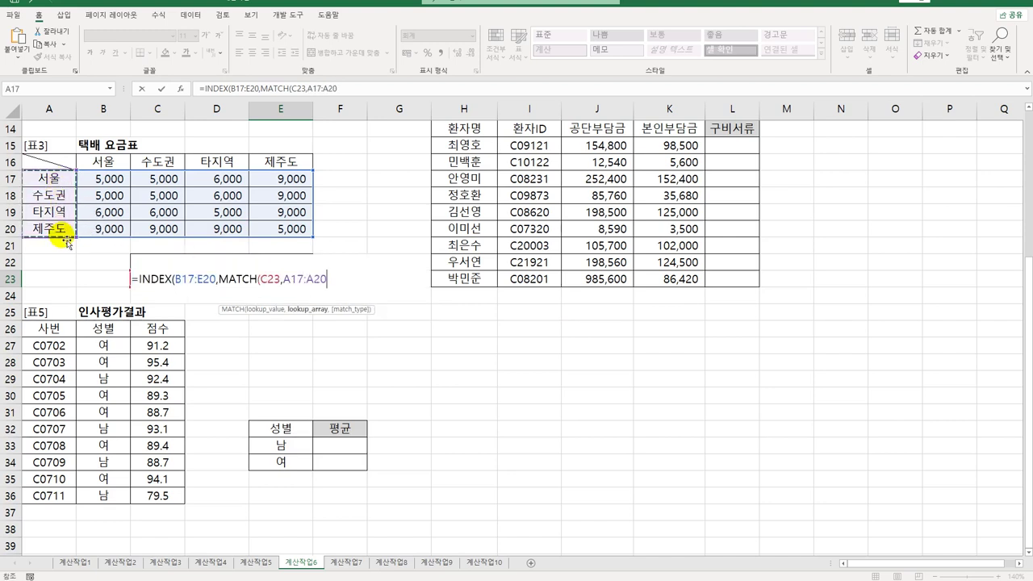
text(,0))
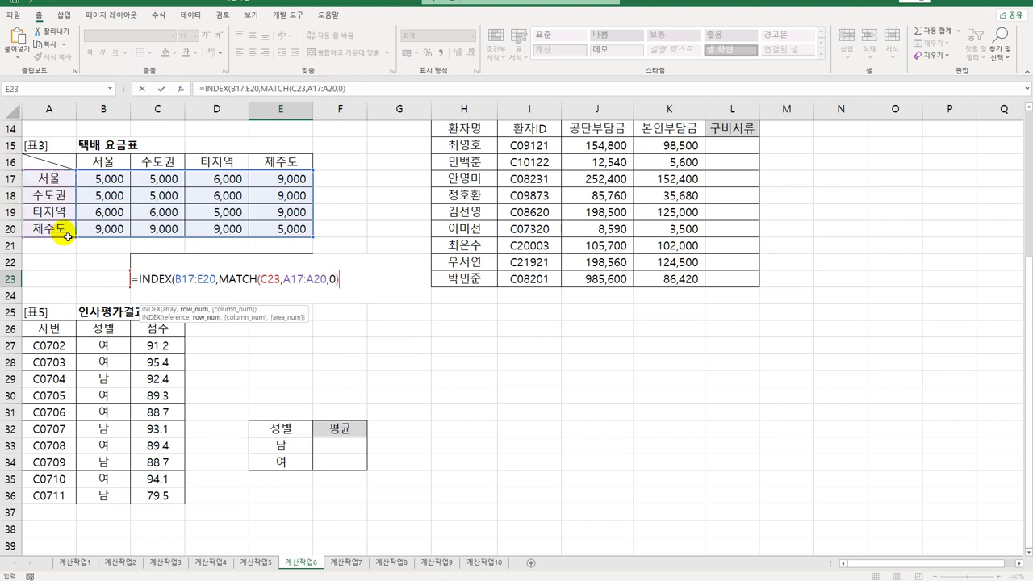
click(346, 281)
text(,)
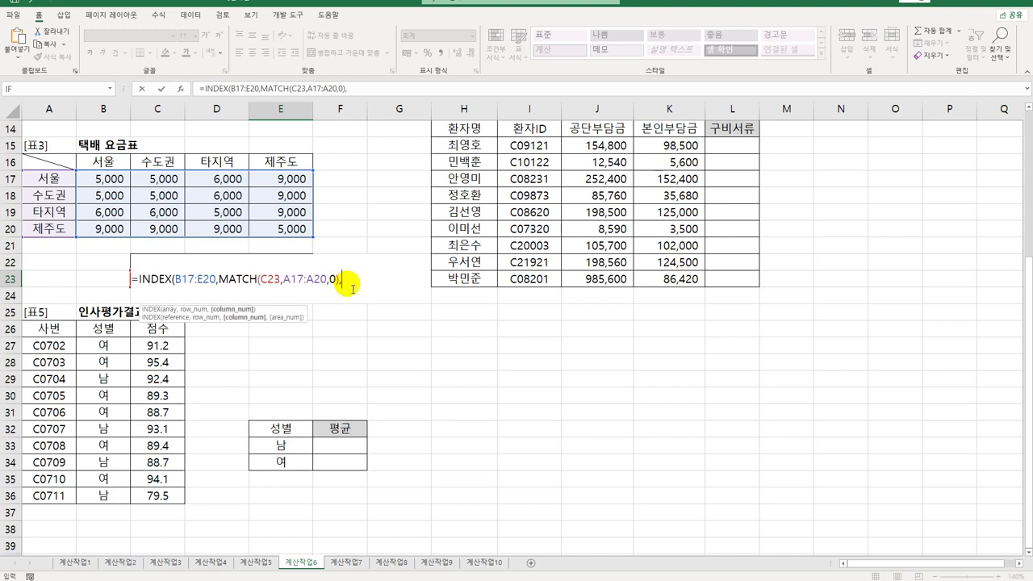
Add MATCH(D23,B16:E16,0) as the INDEX column number in E23 to locate the destination, and enter the formula
text(mat)
key(Tab)
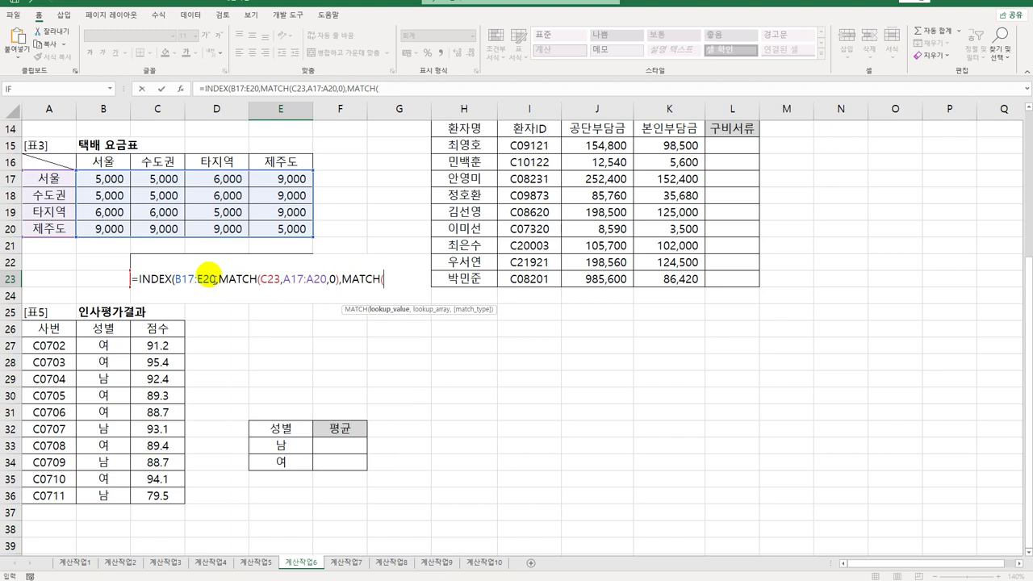
text(d)
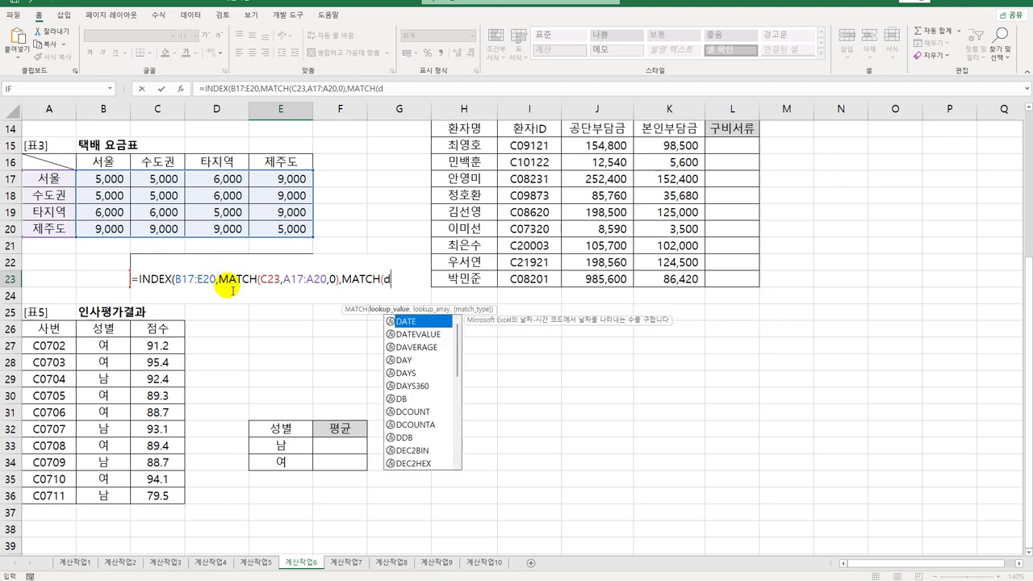
text(23,)
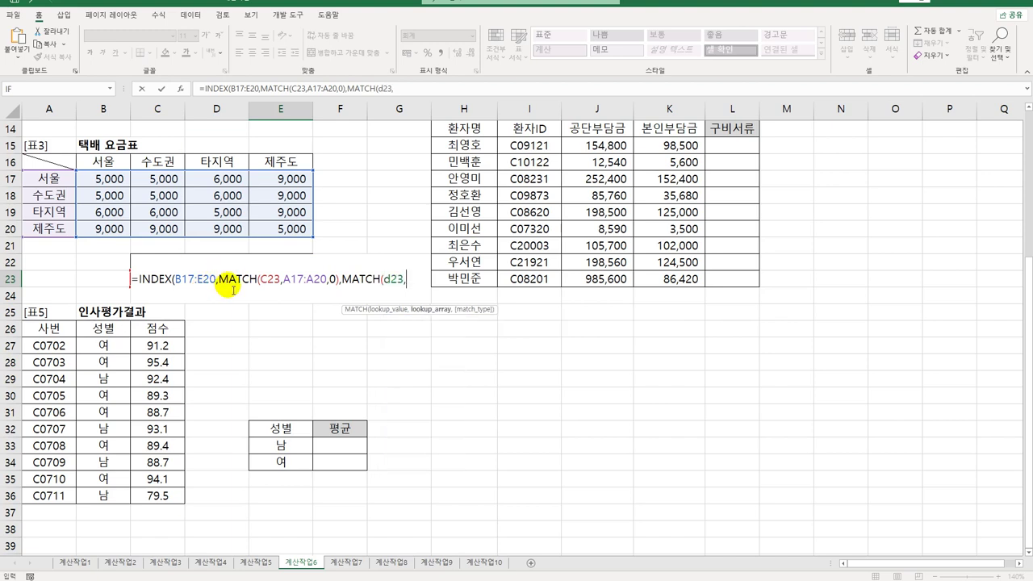
drag(121, 166, 280, 167)
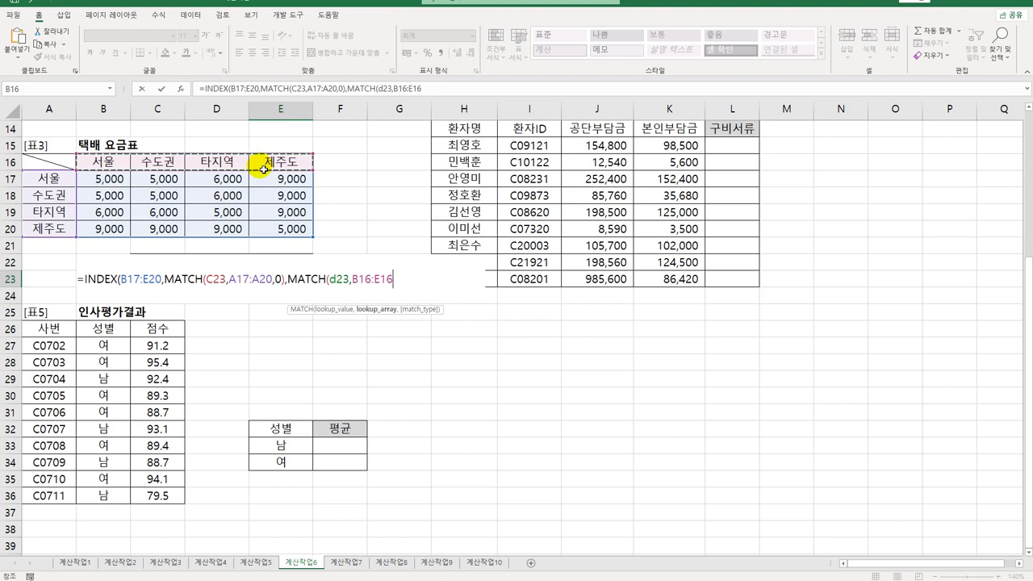
text(,0)
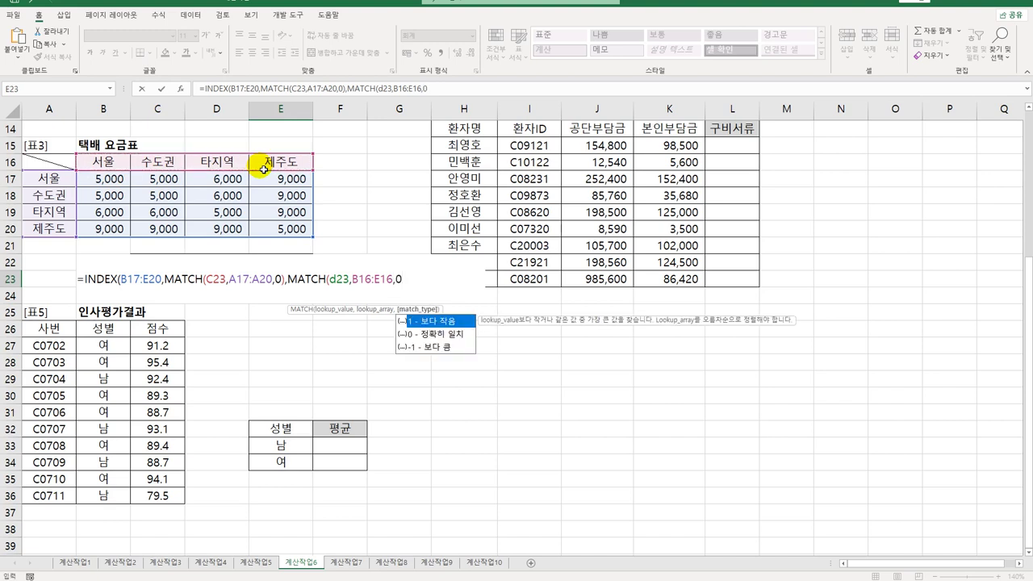
text())
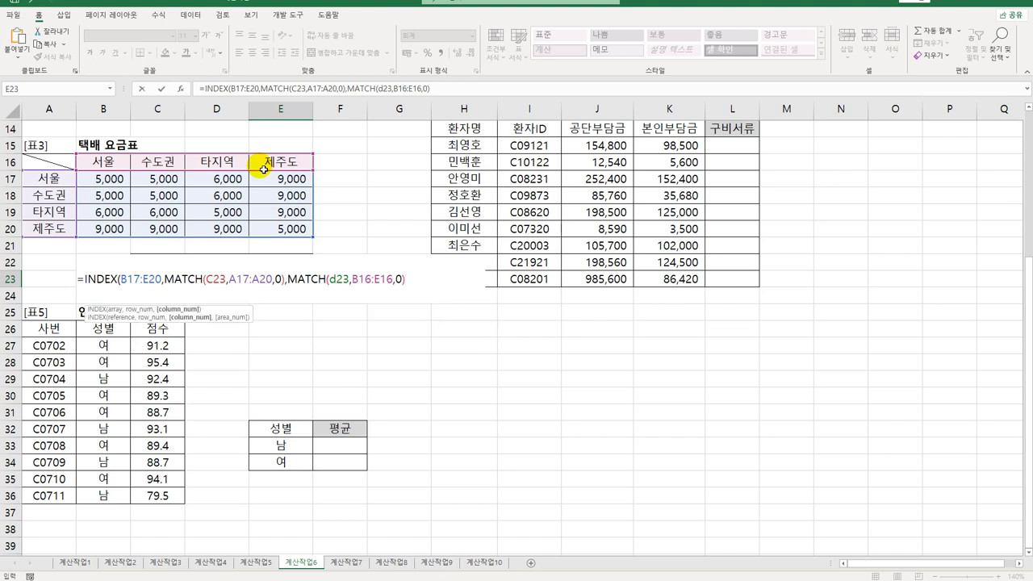
text())
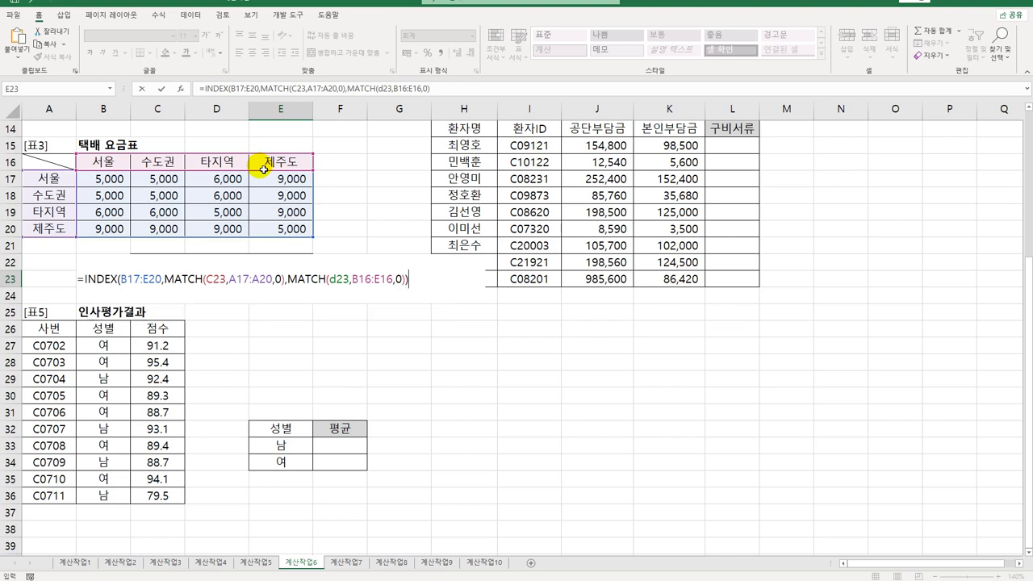
key(ctrl+Return)
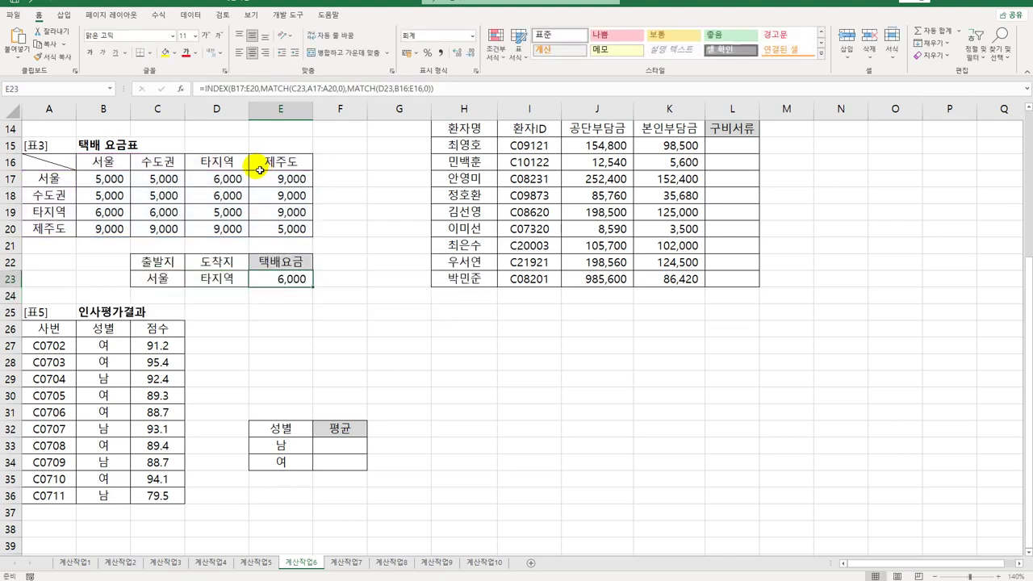
Test the fee formula by setting the departure in C23 to 수도권 and the destination in D23 to 제주도
click(145, 283)
click(190, 281)
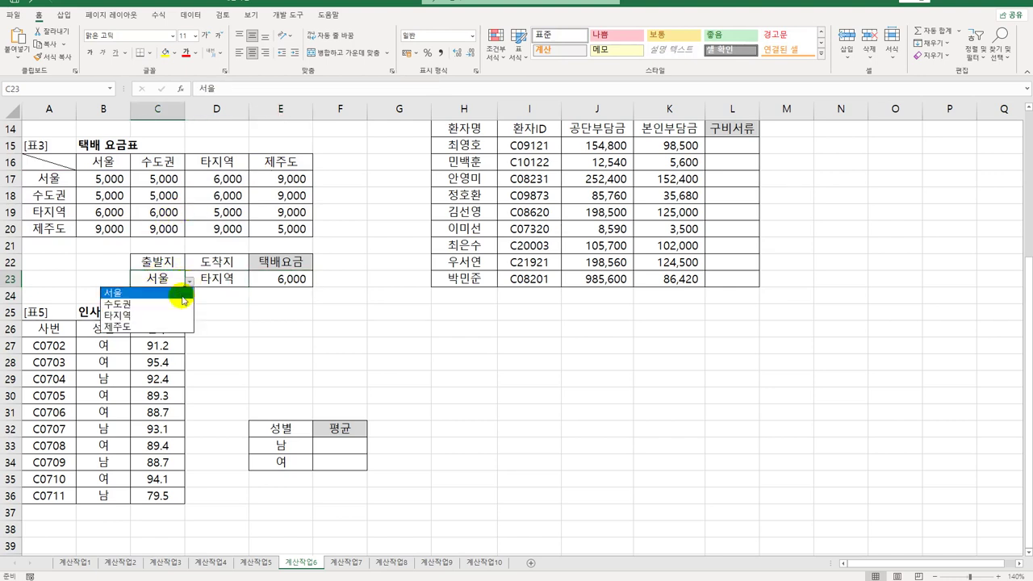
click(138, 288)
click(229, 279)
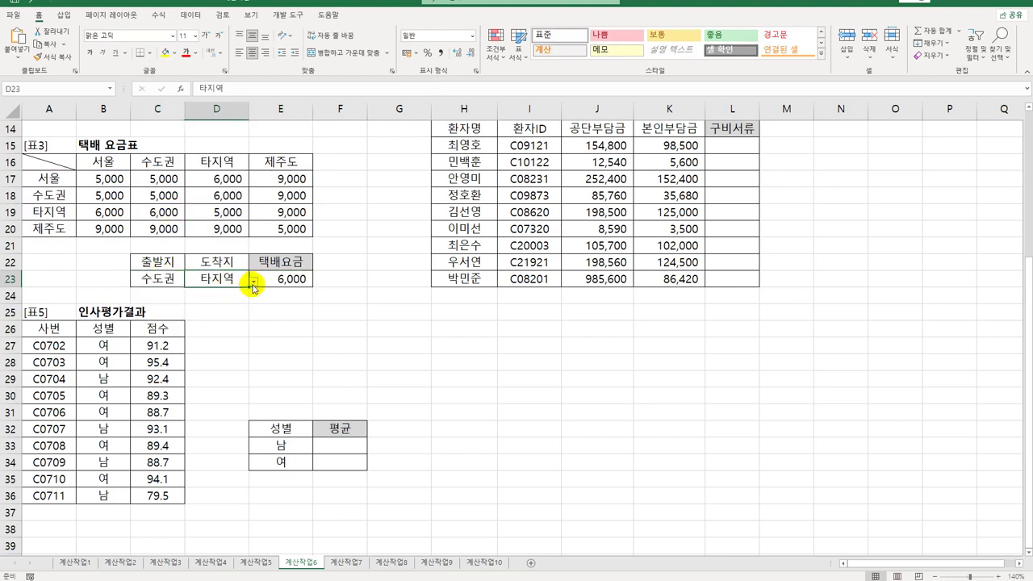
click(253, 281)
click(235, 327)
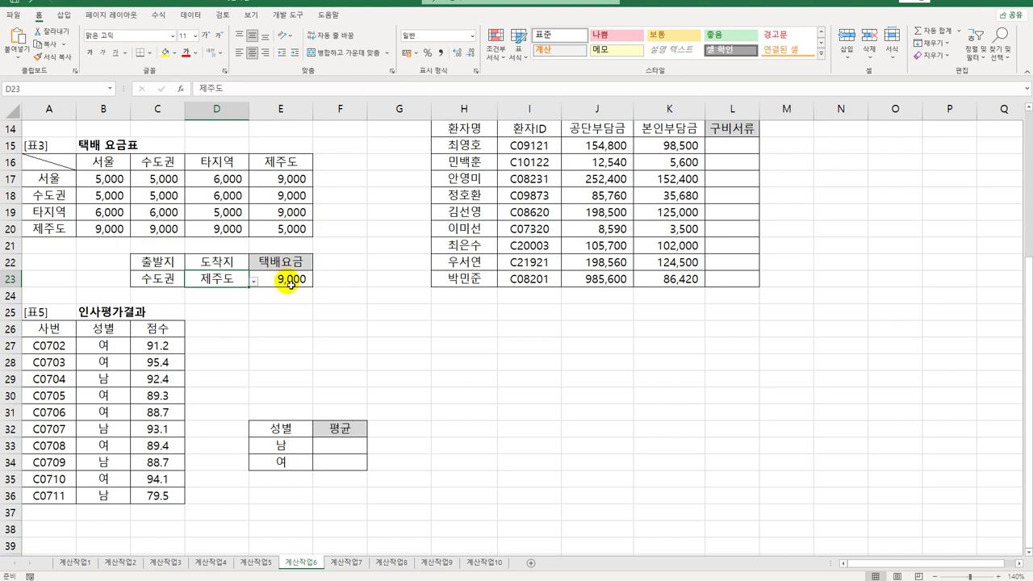
Set the departure in C23 to 서울 and the destination in D23 to 수도권
click(185, 285)
click(185, 284)
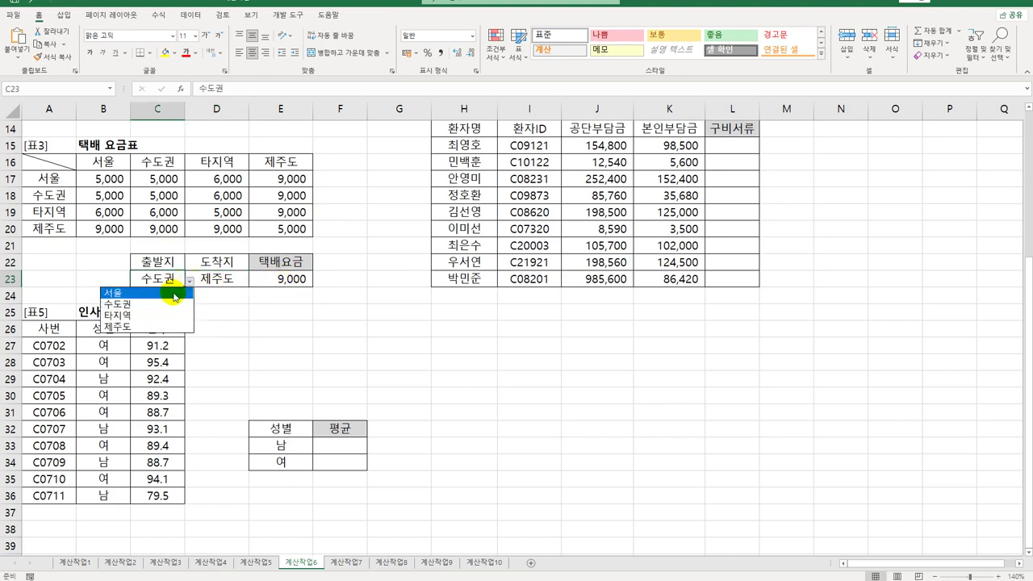
click(173, 294)
click(239, 279)
click(254, 281)
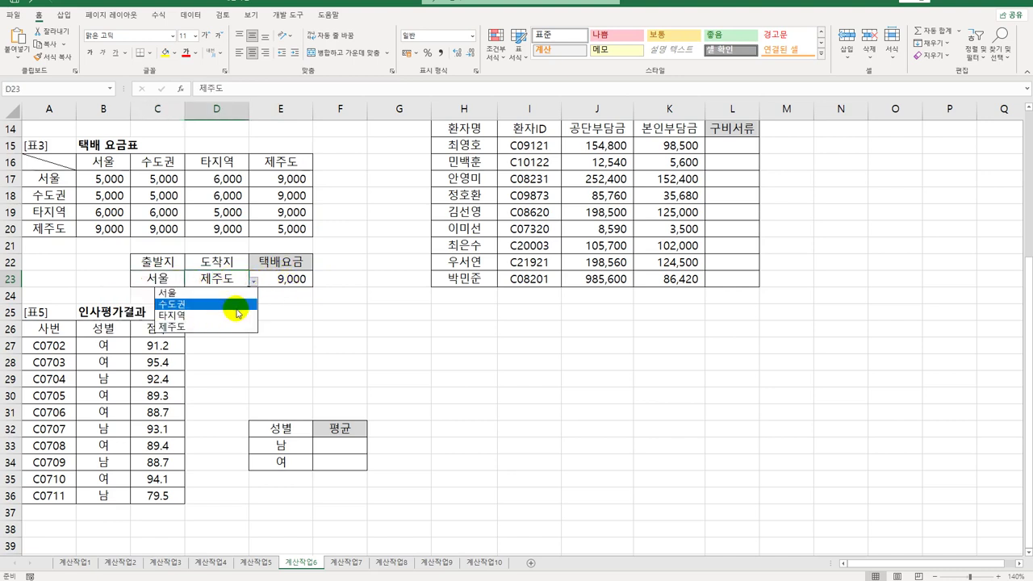
key(Escape)
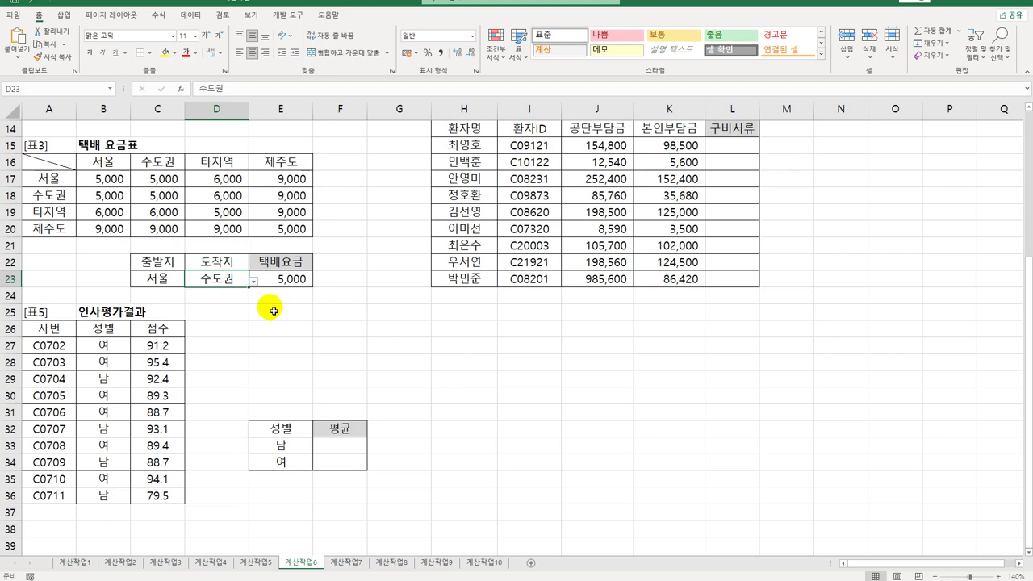
Build the formula =K15-$L$13 in L15 of table 4, using an absolute reference to the basic deduction
scroll(654, 240, up, 3)
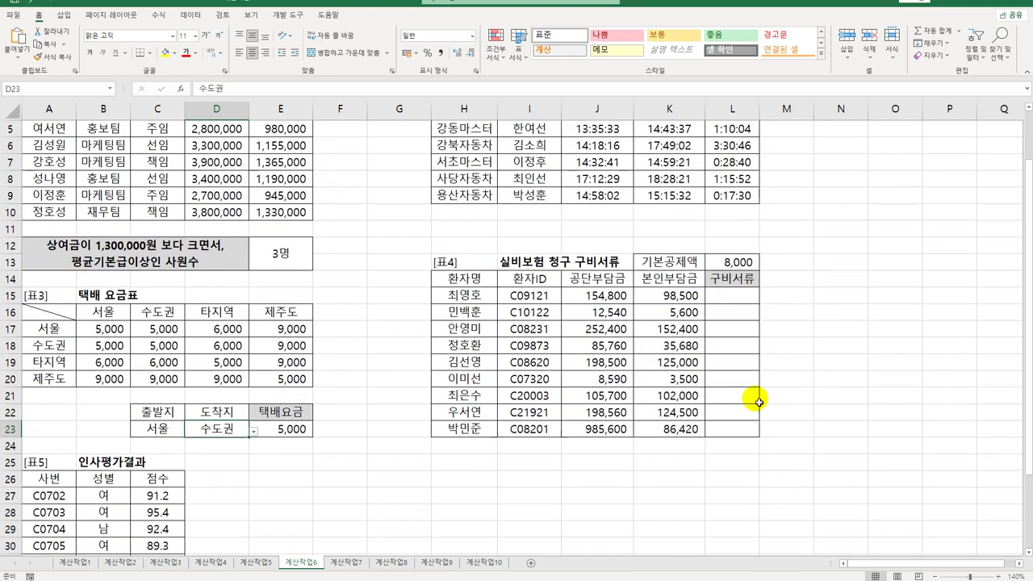
click(738, 300)
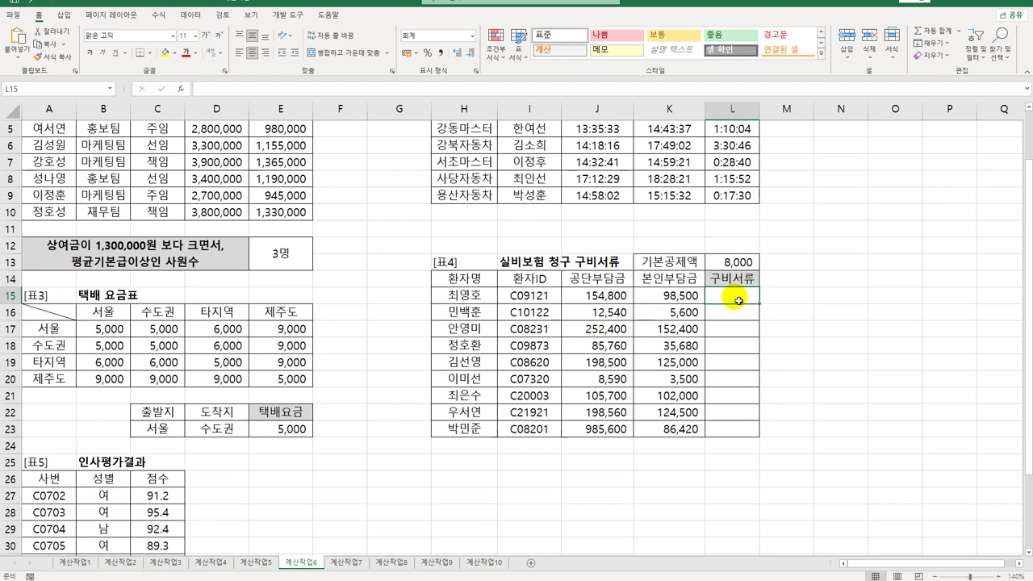
click(670, 295)
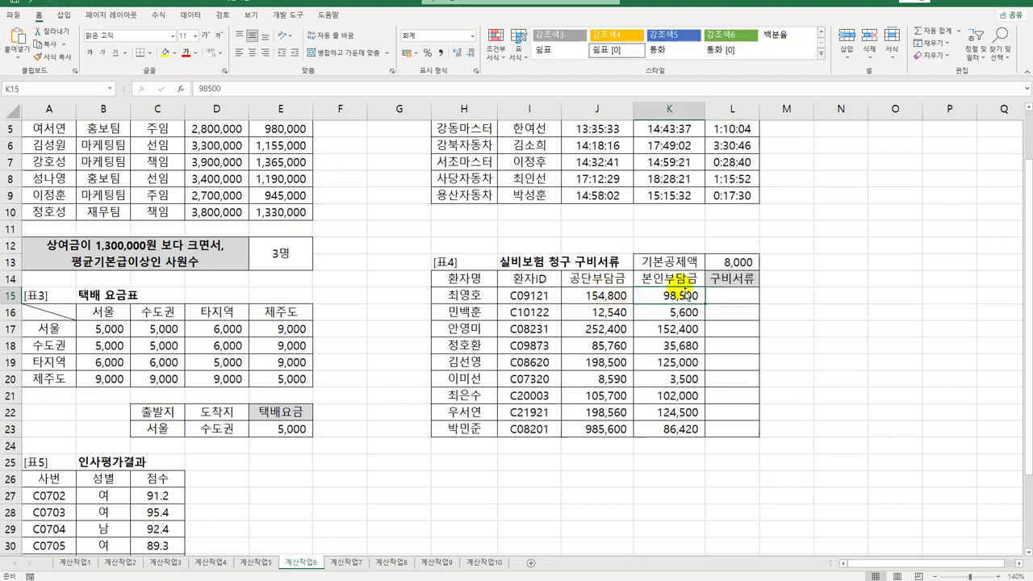
click(734, 263)
click(743, 296)
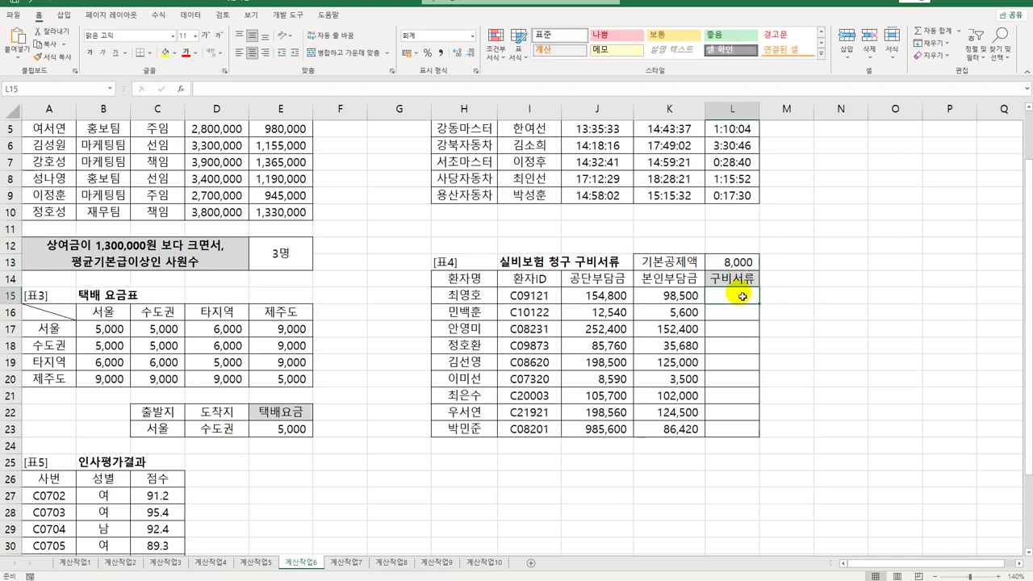
text(=)
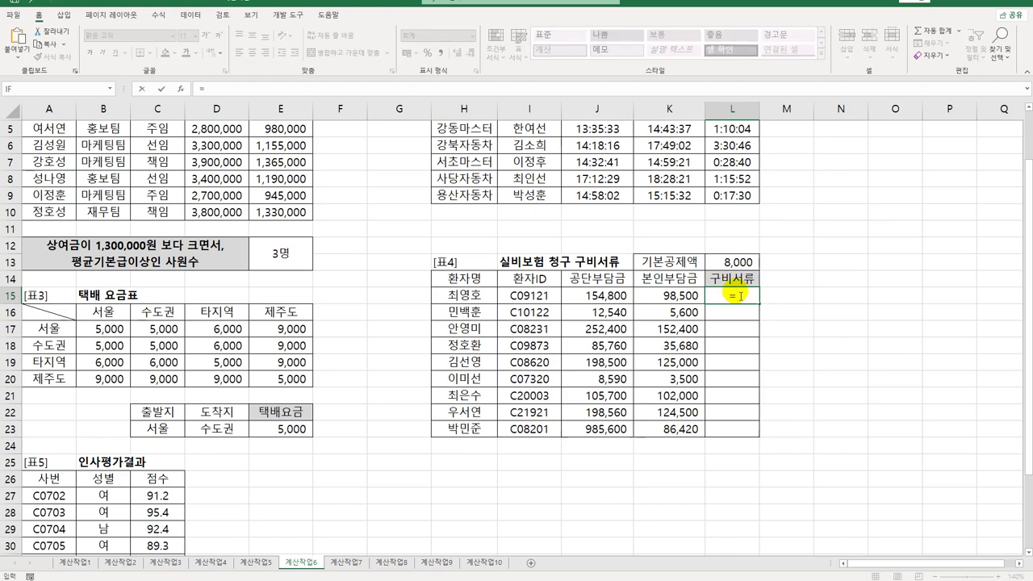
key(Left)
text(-)
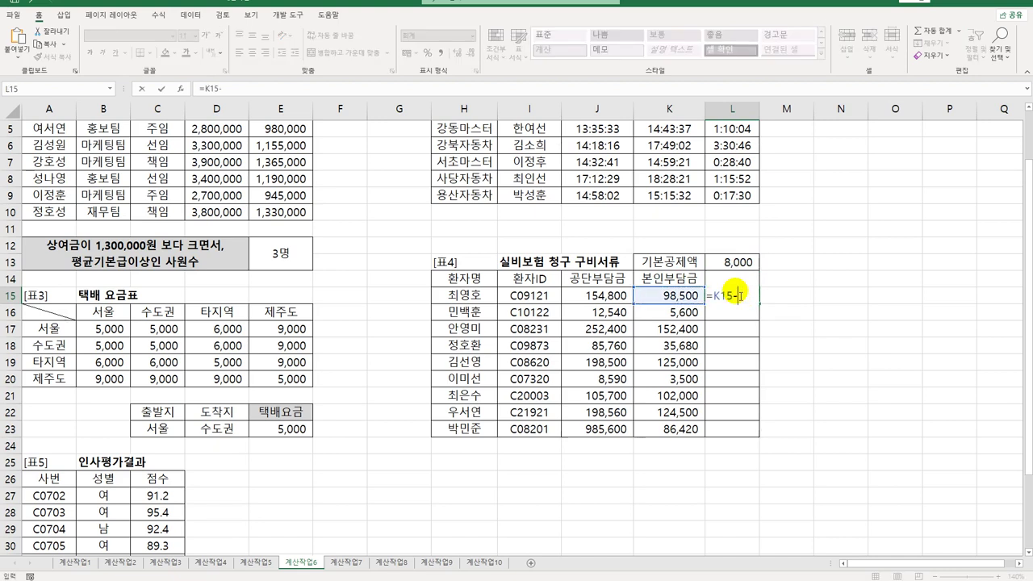
click(727, 263)
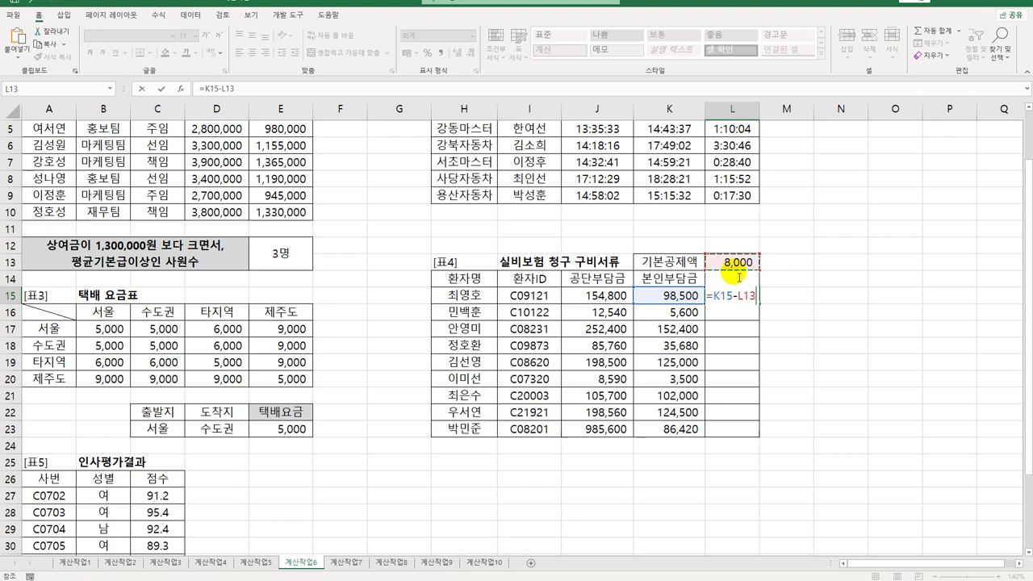
key(F4)
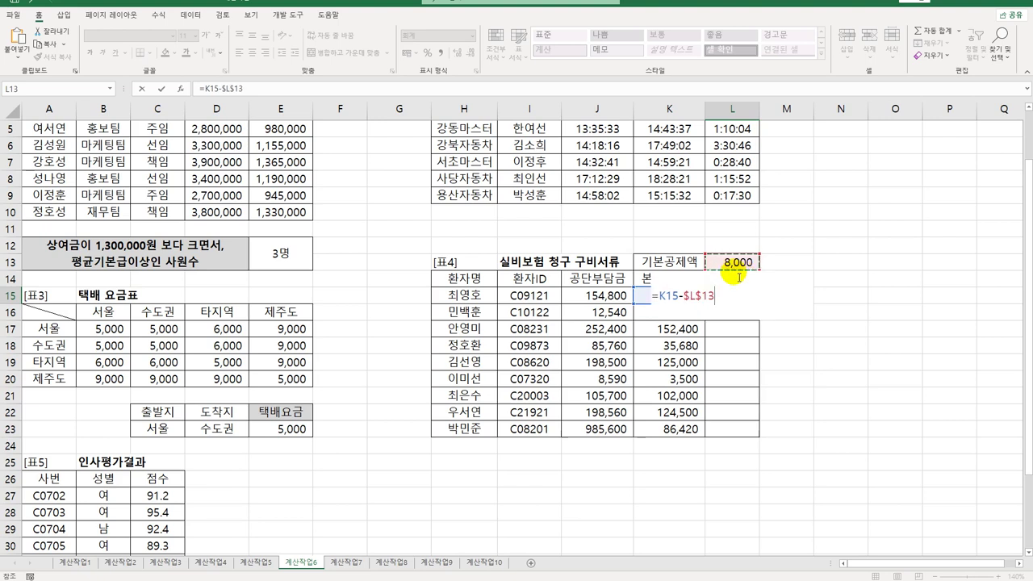
Enter the subtraction formula in L15 and fill it down to L23
key(Return)
click(731, 295)
drag(758, 304, 744, 437)
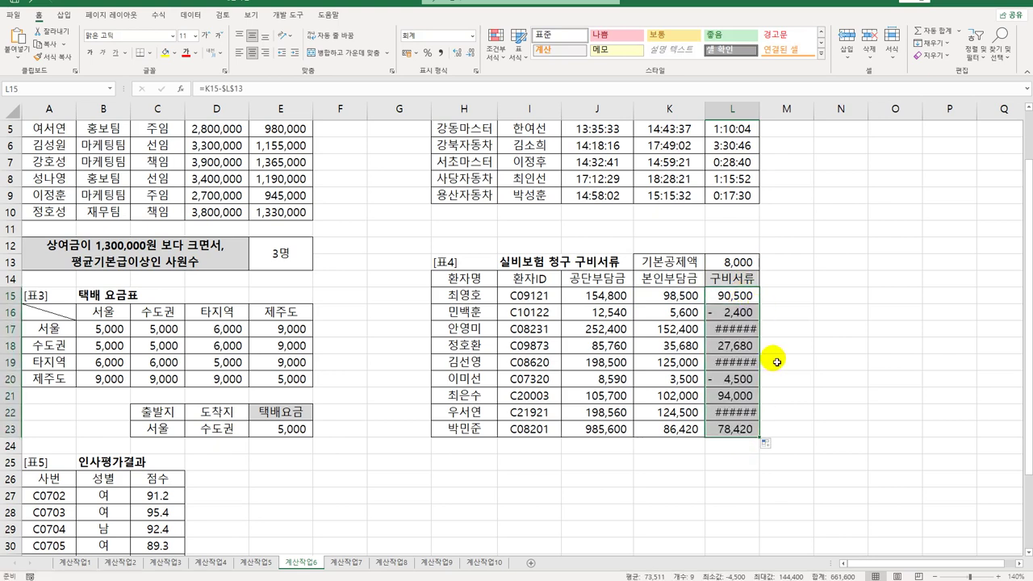
Edit L15 to put the subtraction inside an IFS that tests K15-$L$13>=100000 and returns "진단서"
click(730, 295)
double_click(731, 296)
click(661, 297)
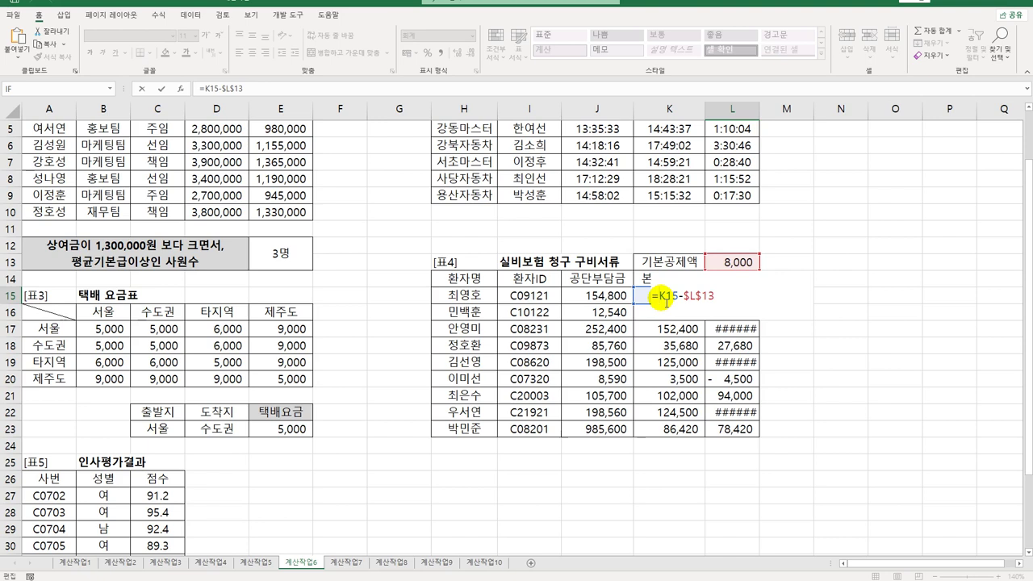
text(IFS(K15-$L$13)
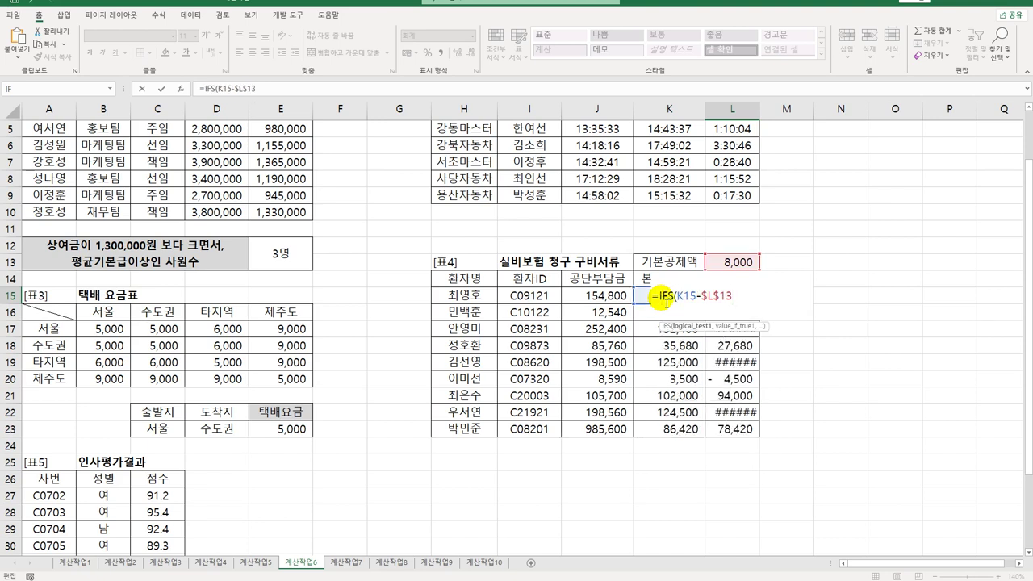
text(>=100000,)
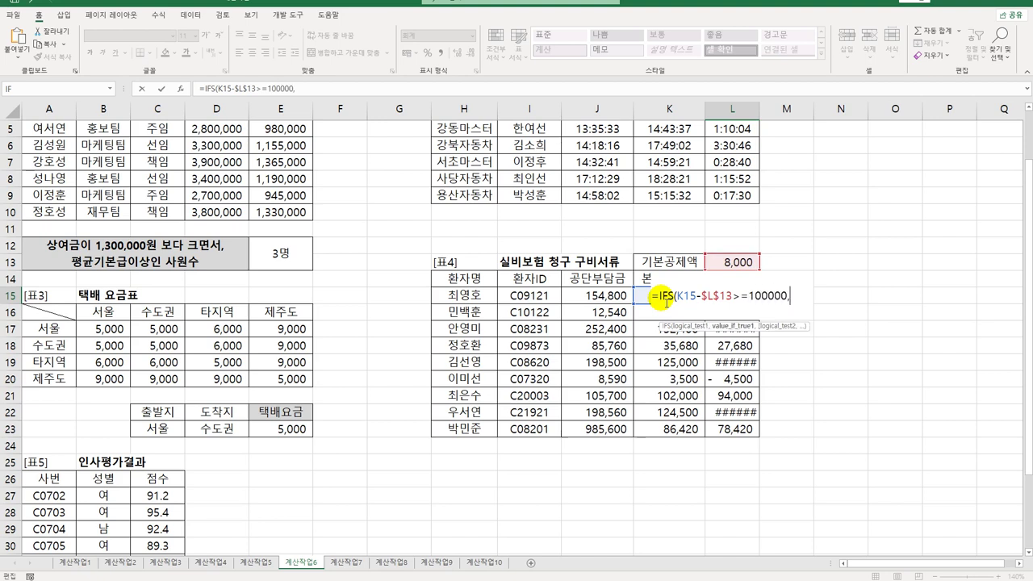
text("진)
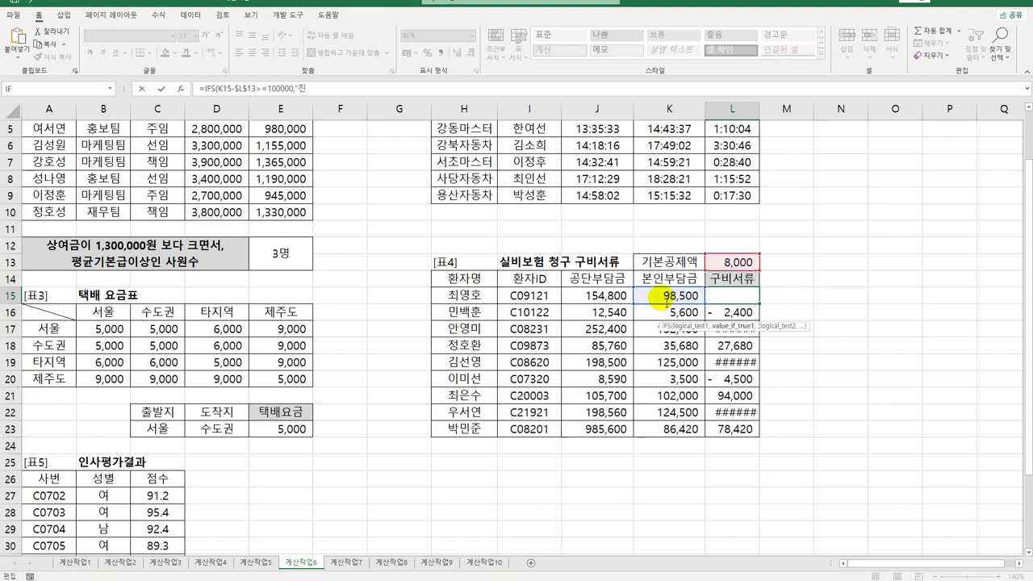
text(단서",)
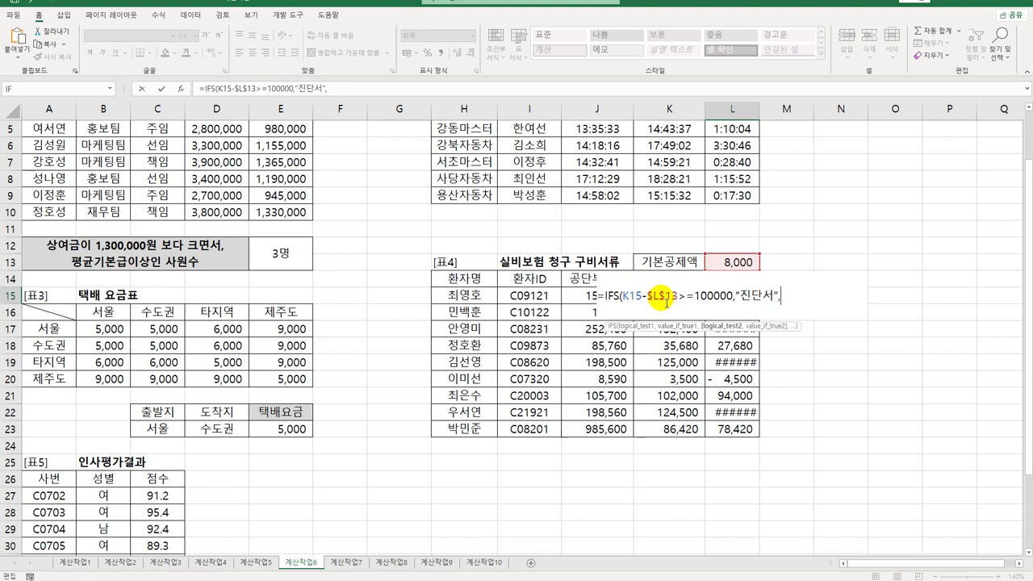
Duplicate the first IFS test and result as a second pair, and set the copy's threshold to 1000
drag(623, 297, 789, 305)
key(ctrl+c)
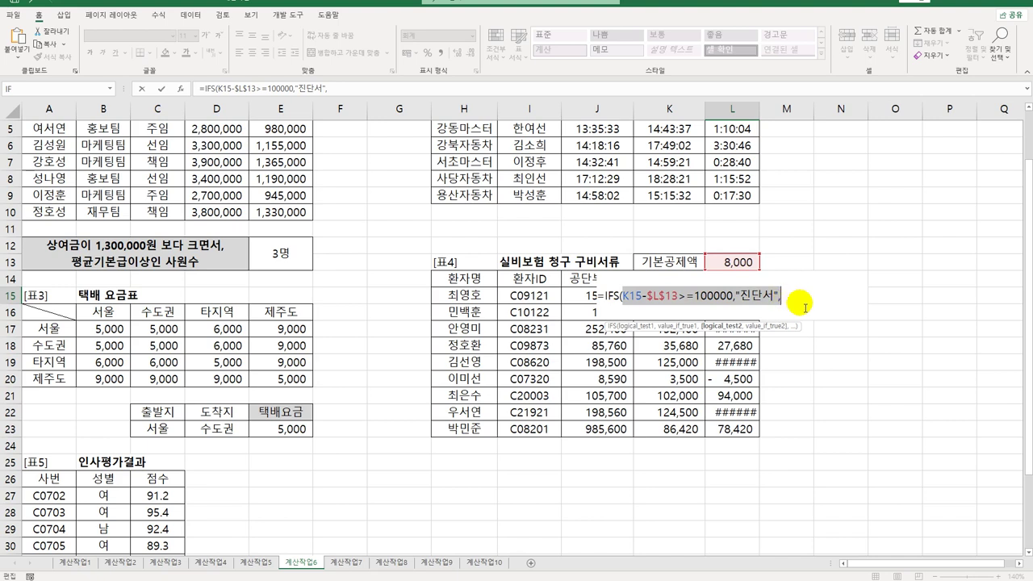
click(793, 304)
key(ctrl+v)
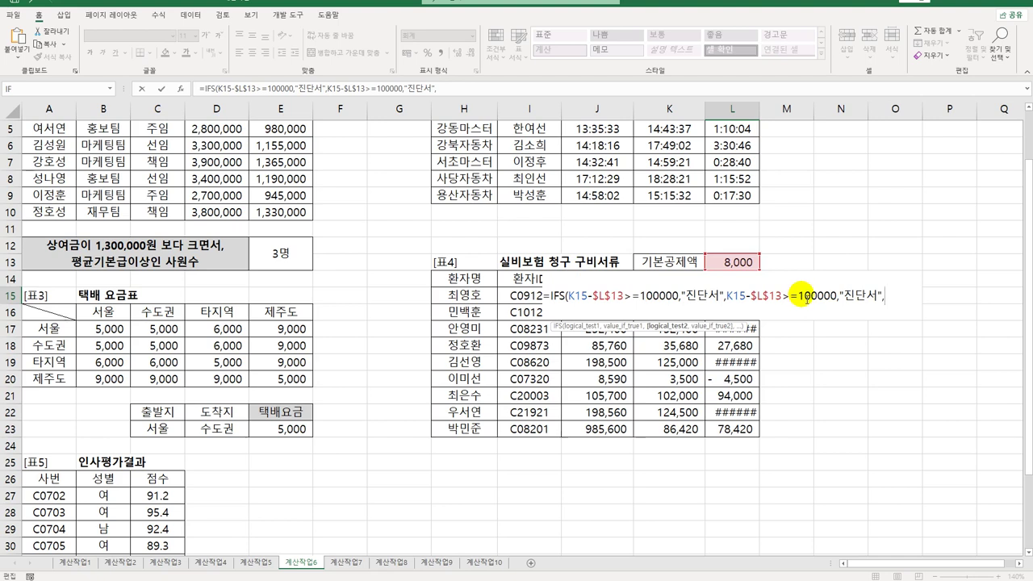
drag(798, 299, 829, 302)
key(BackSpace)
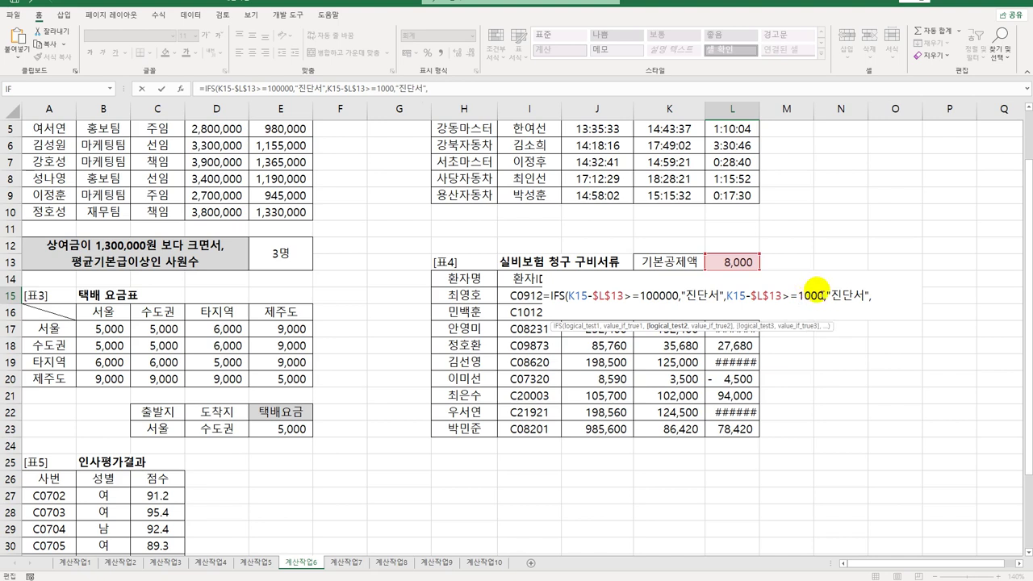
Change the second IFS result in L15 to "영수증" and close the formula with an empty string ""
double_click(836, 295)
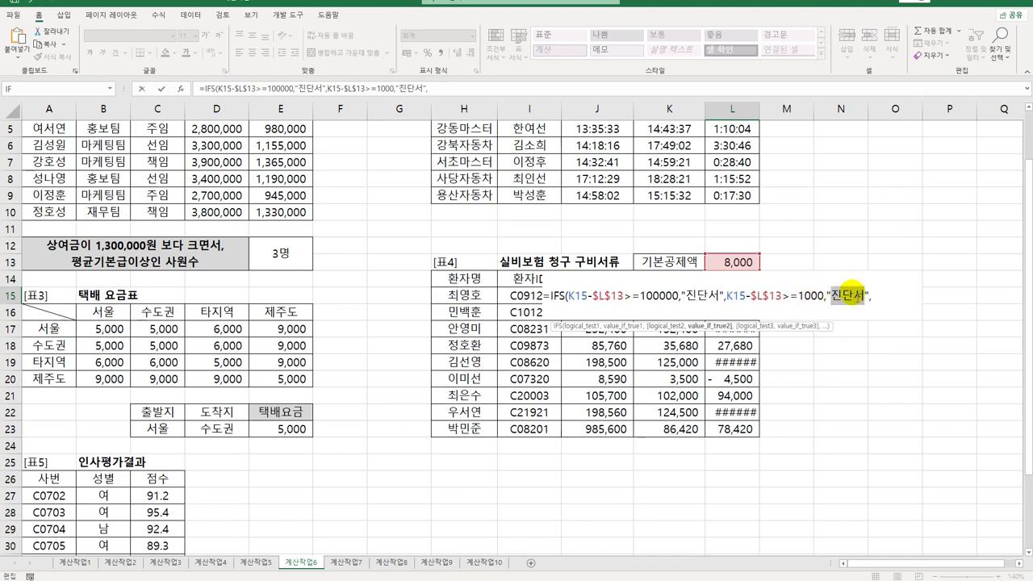
text(영수증)
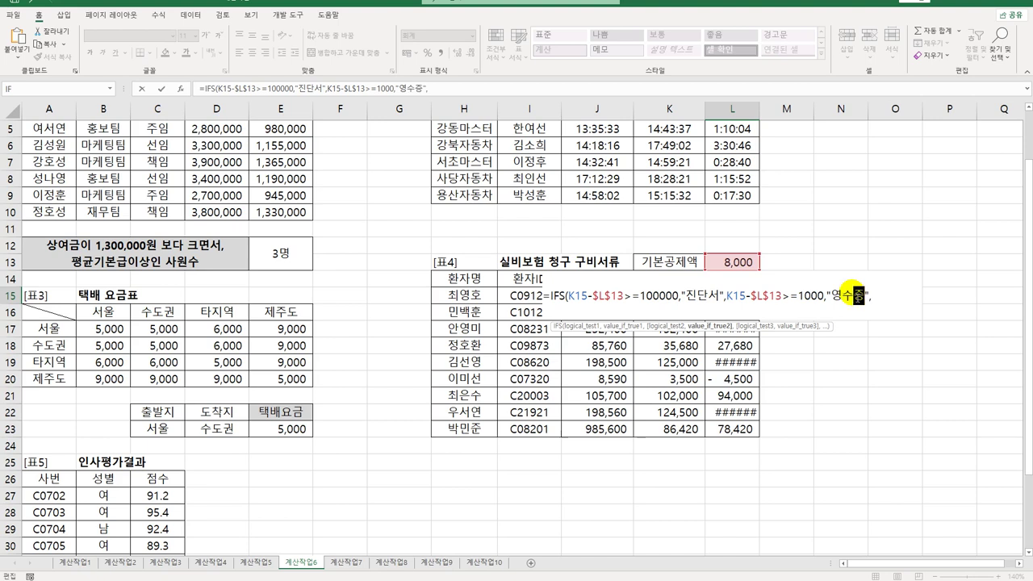
key(End)
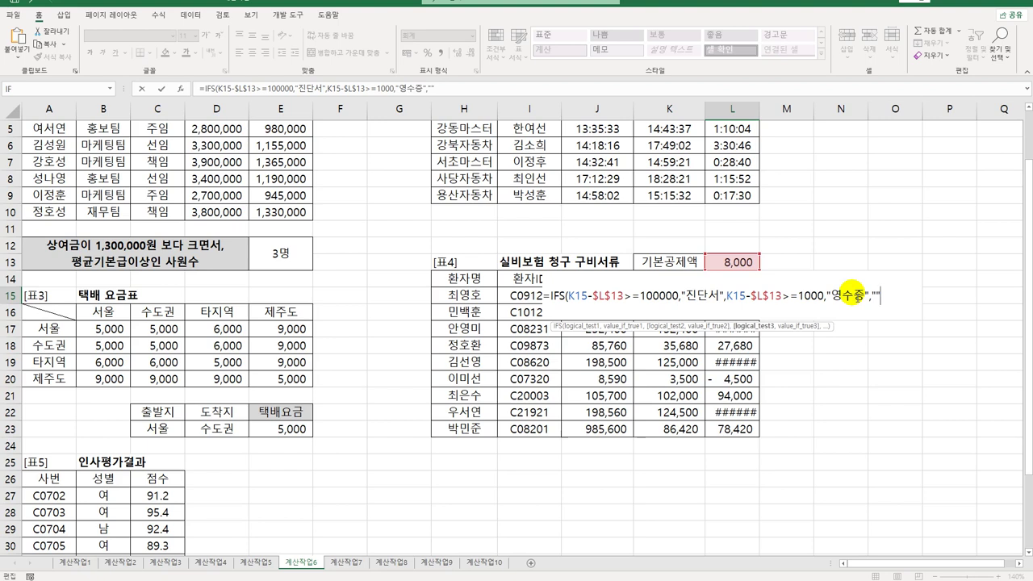
text())
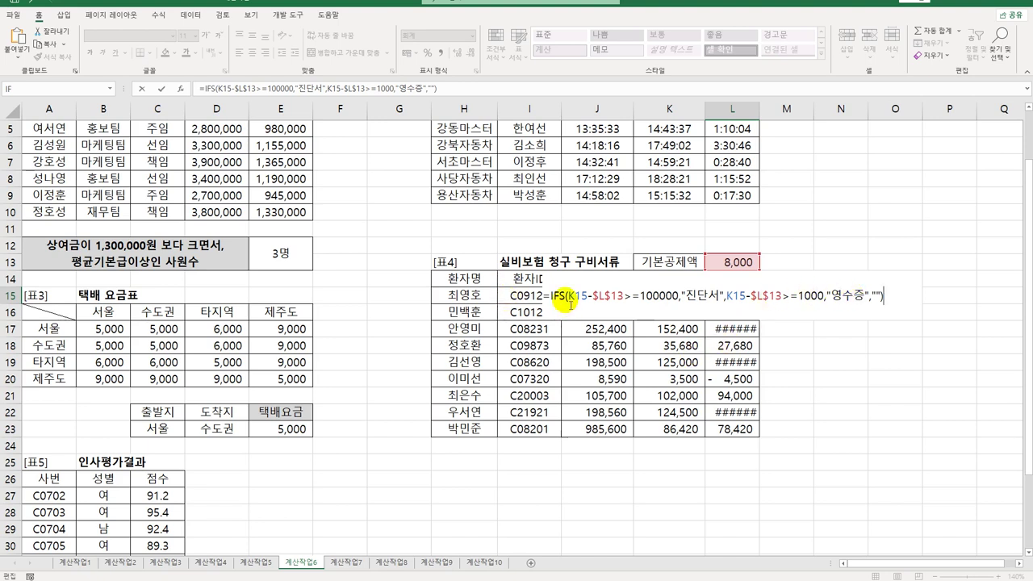
Insert TRUE as the final IFS test before the "" result in L15 and fill the formula down to L23
click(876, 299)
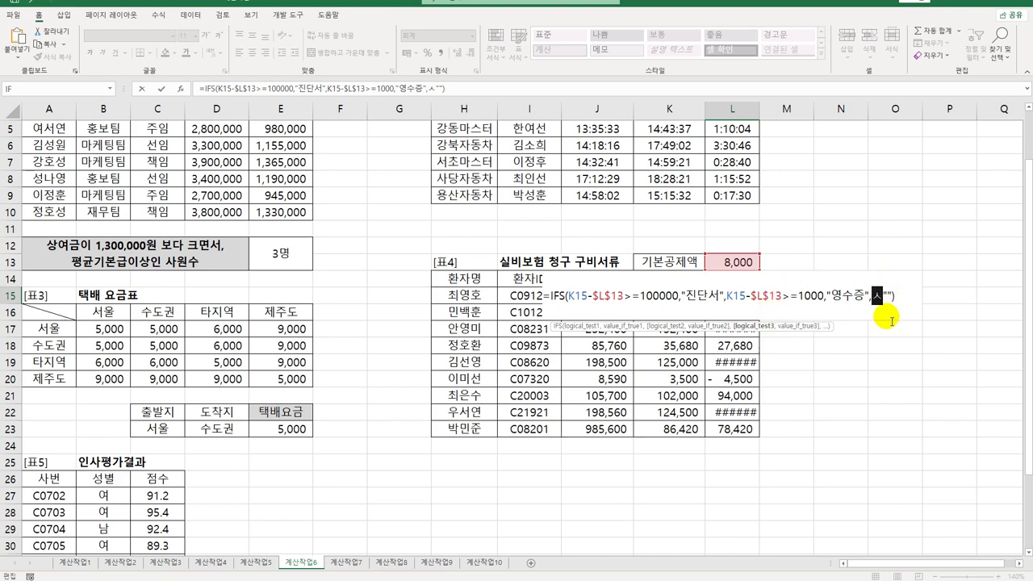
text(true)
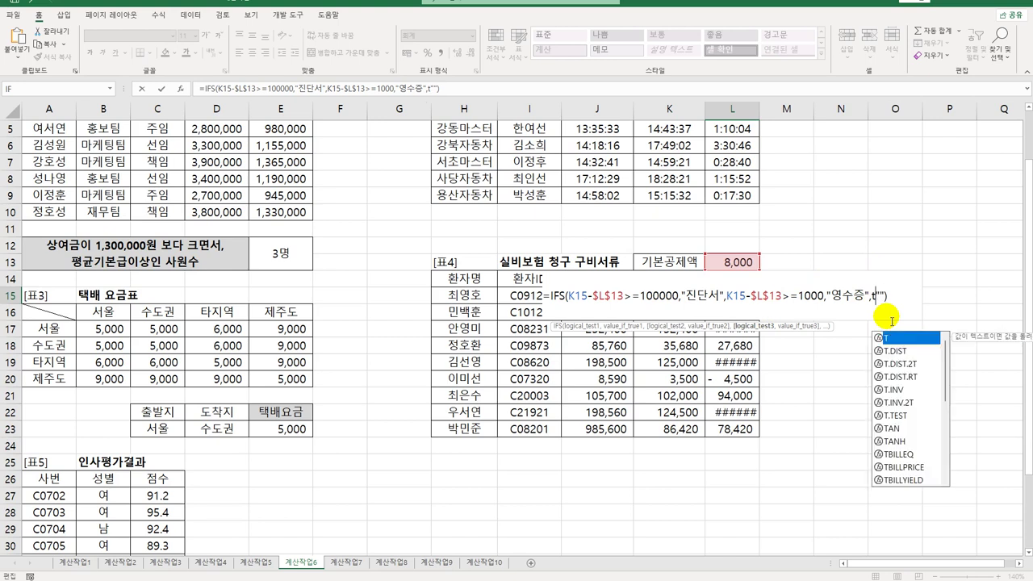
text(,)
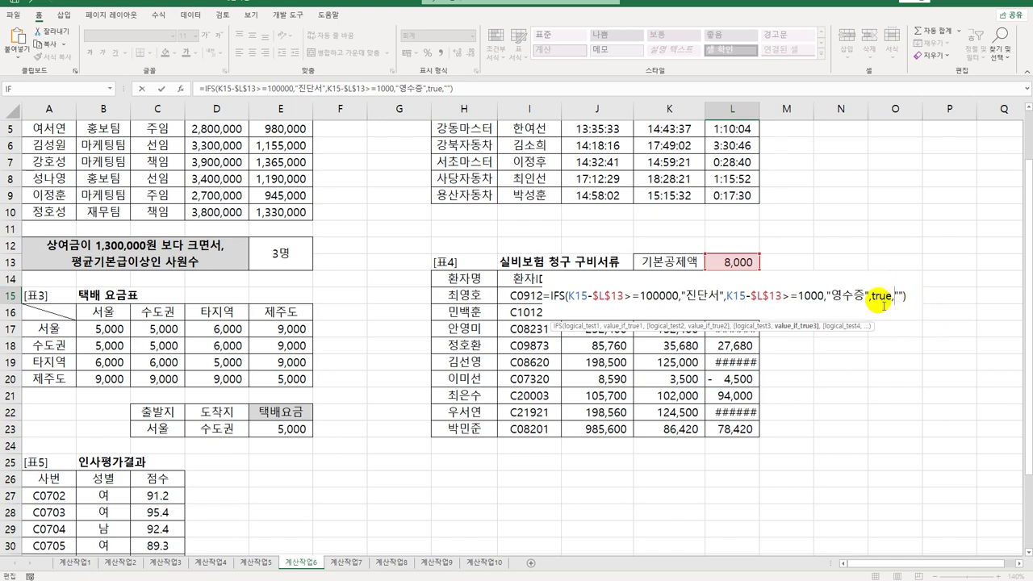
key(Return)
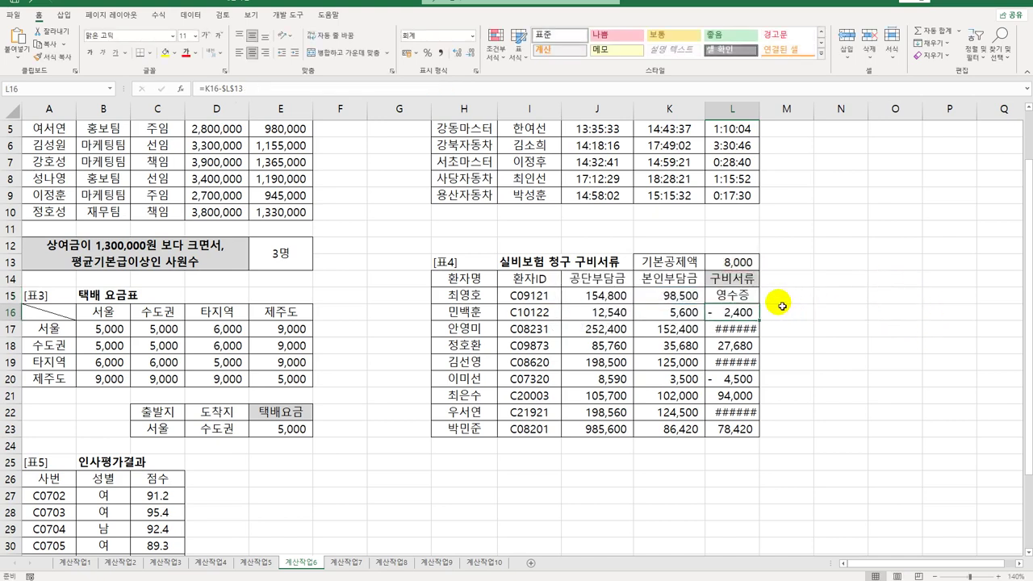
click(736, 297)
drag(762, 306, 735, 429)
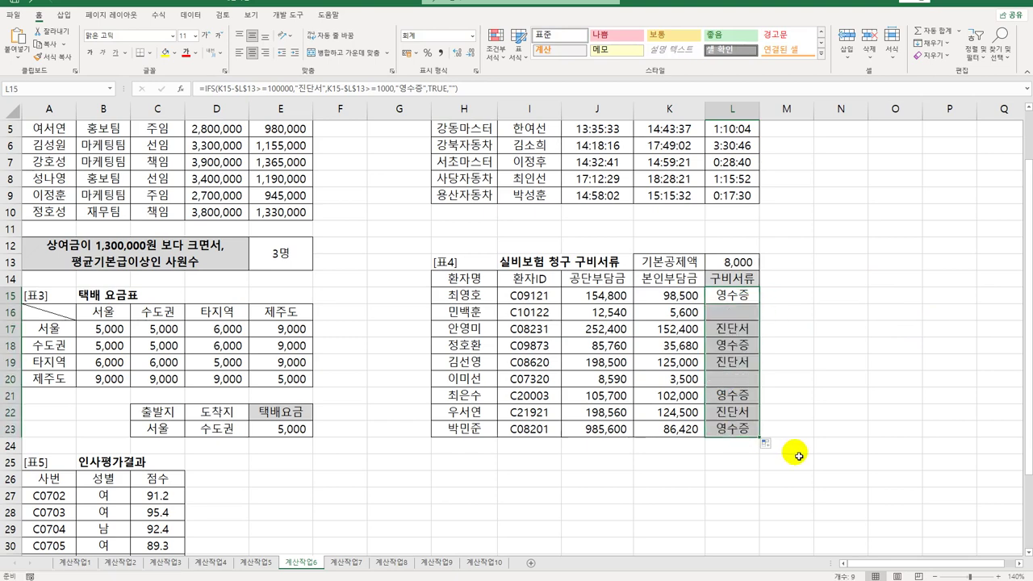
Start an AVERAGEIF formula in F33 of table 5 with the absolute gender range $B$27:$B$36
click(881, 564)
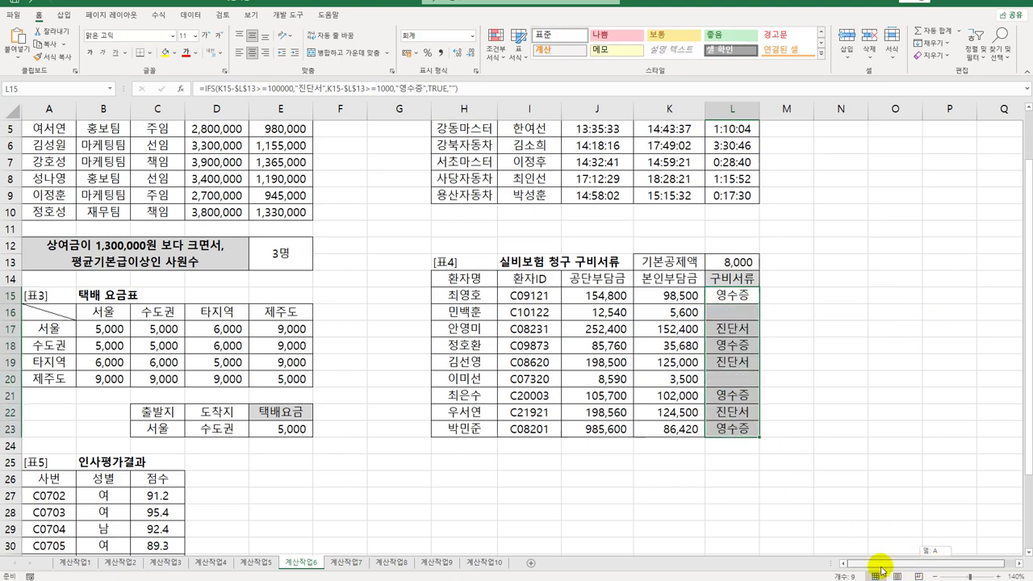
scroll(376, 468, down, 3)
click(340, 447)
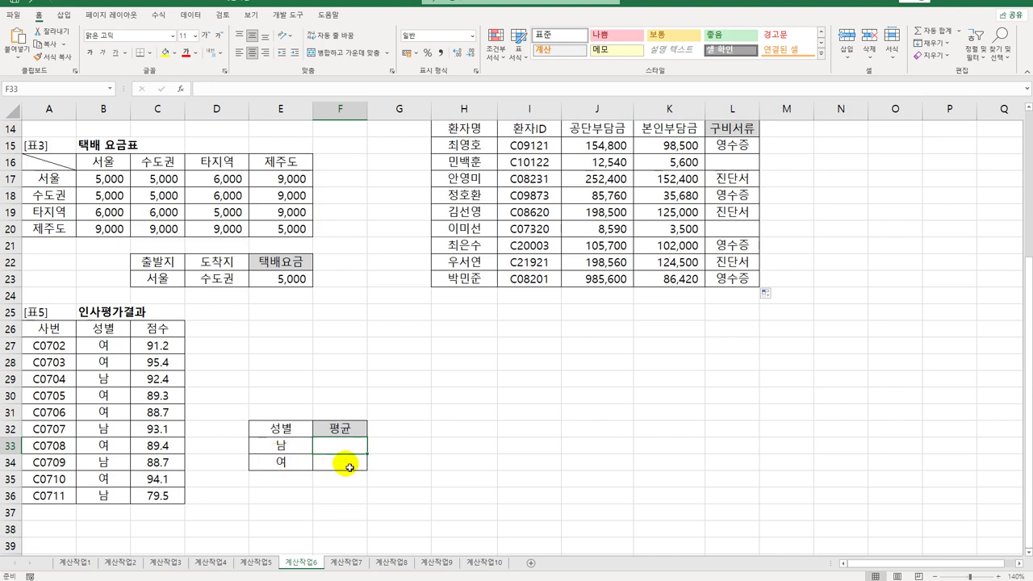
text(=av)
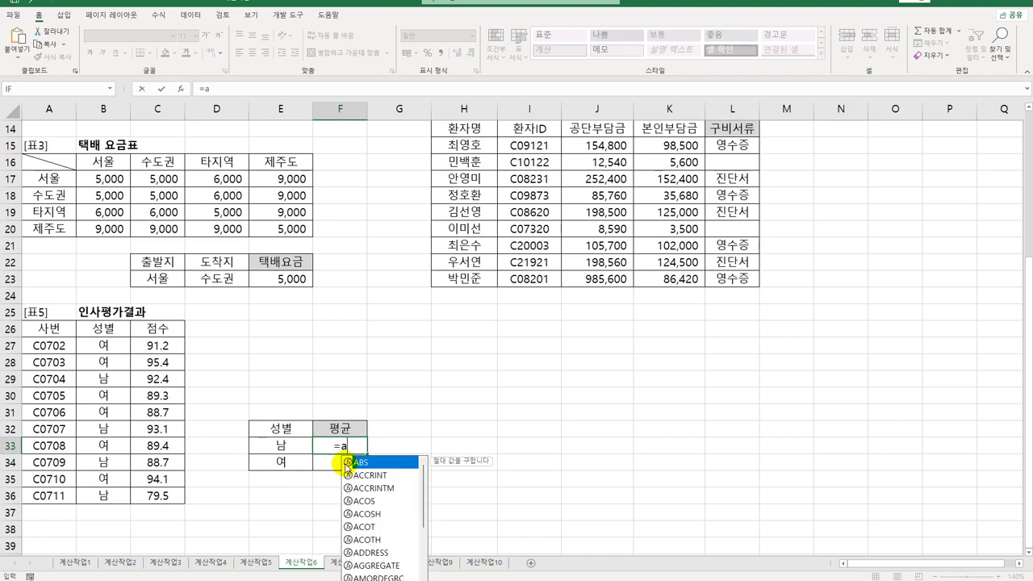
key(Down)
key(Down)
key(Down)
key(Tab)
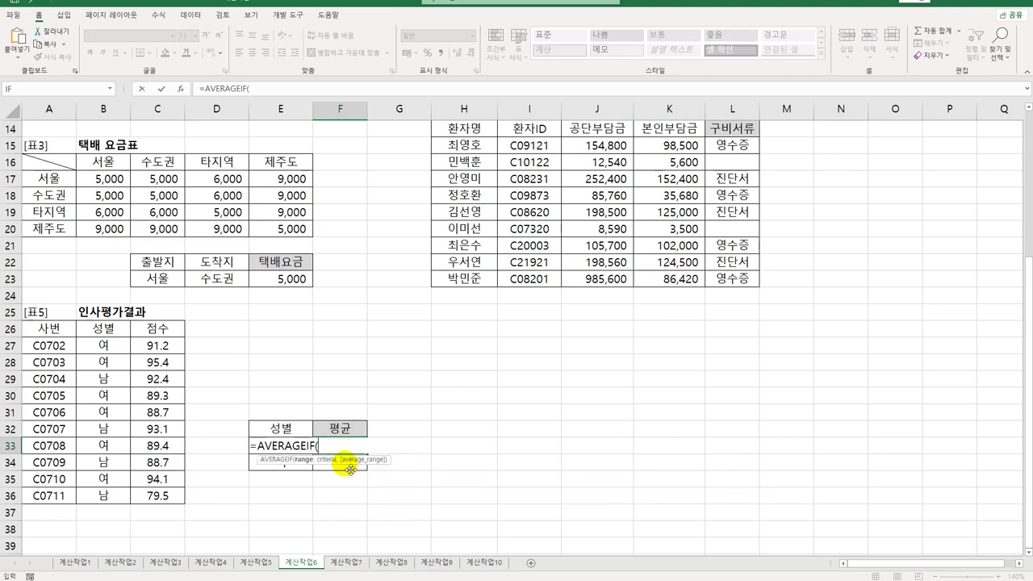
click(180, 88)
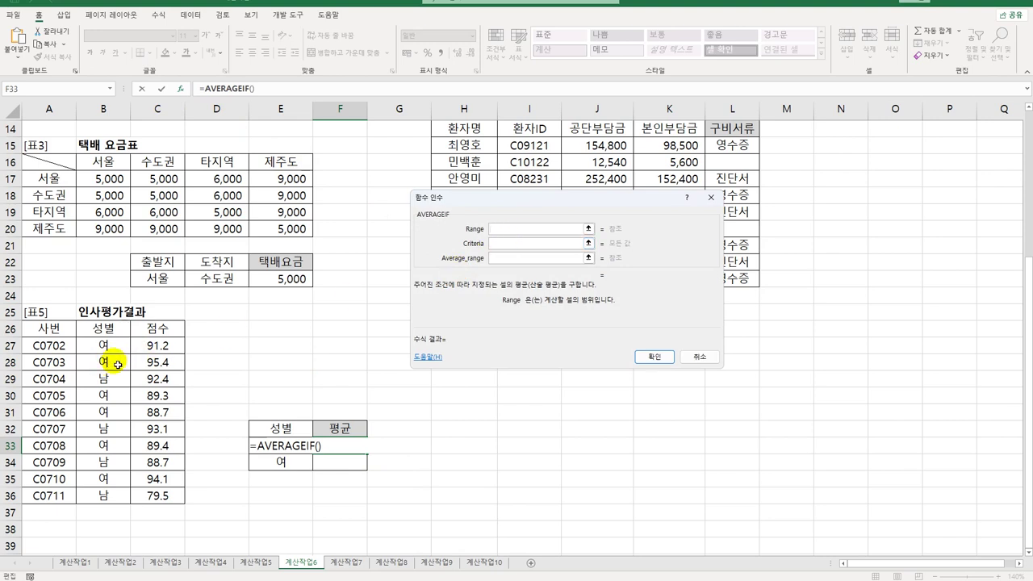
drag(113, 345, 125, 504)
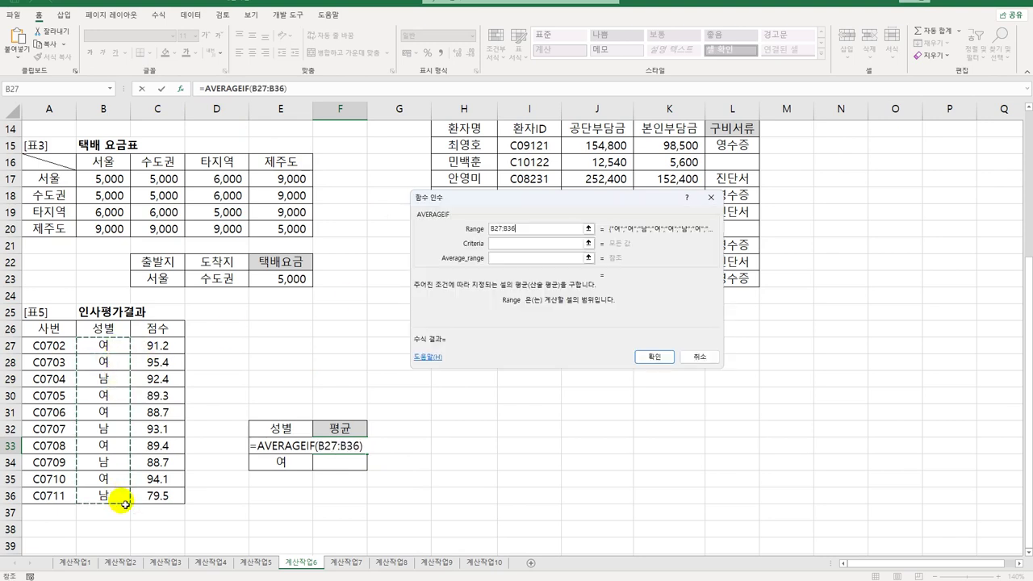
key(F4)
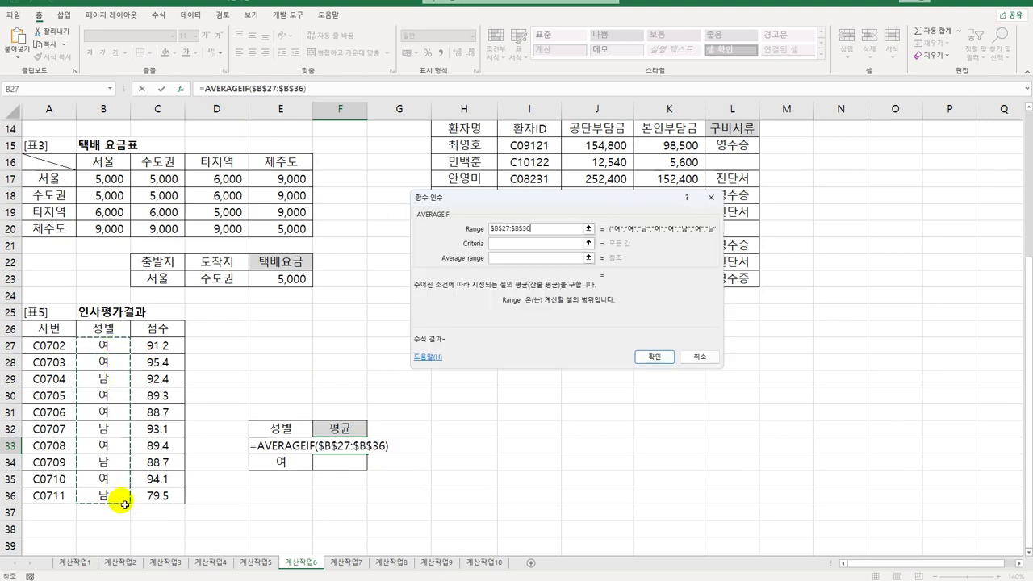
Set the AVERAGEIF criteria to E33 and the average range to $C$27:$C$36, and fill the formula down to F34
click(501, 243)
click(282, 446)
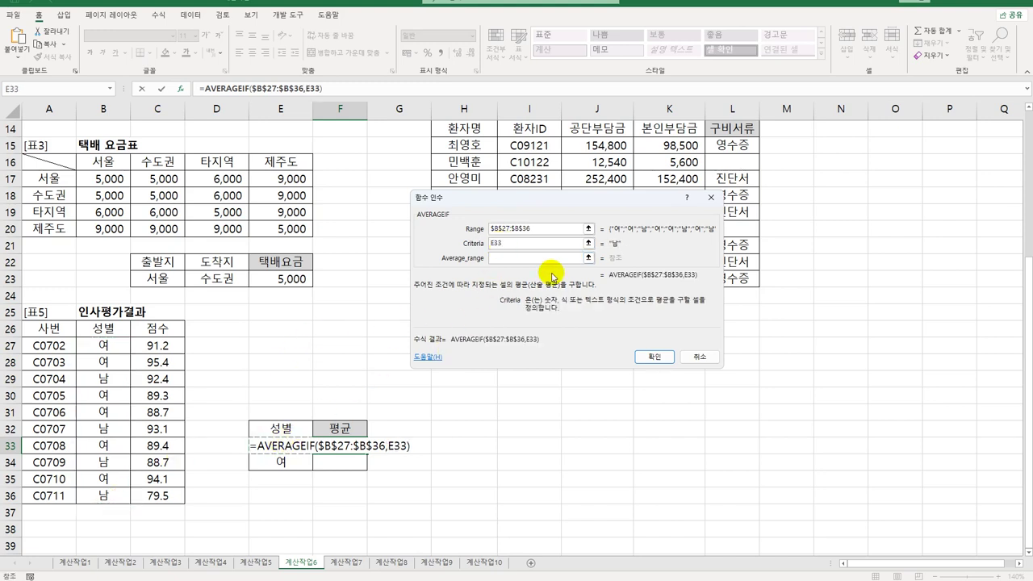
click(528, 257)
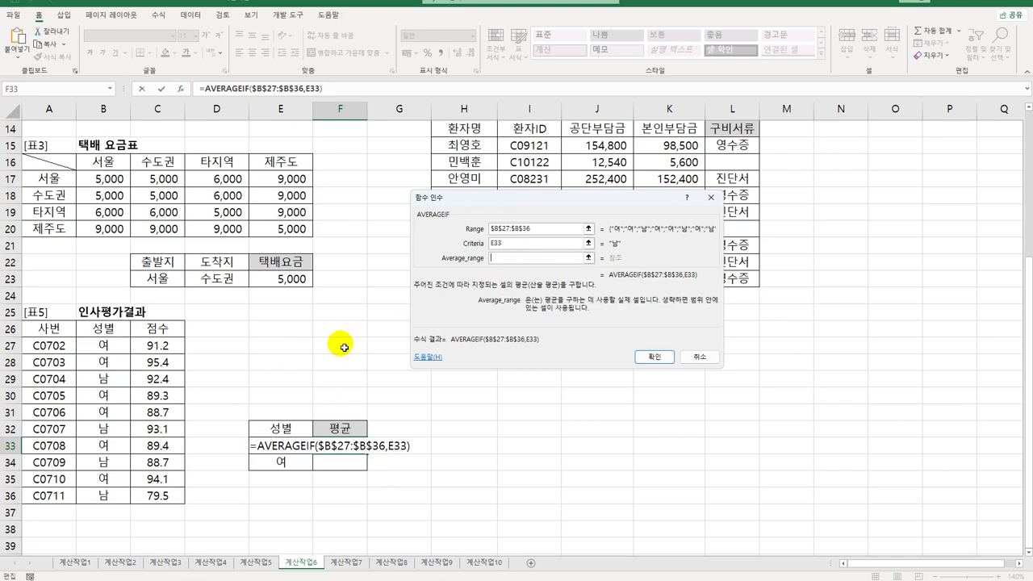
drag(184, 352, 191, 491)
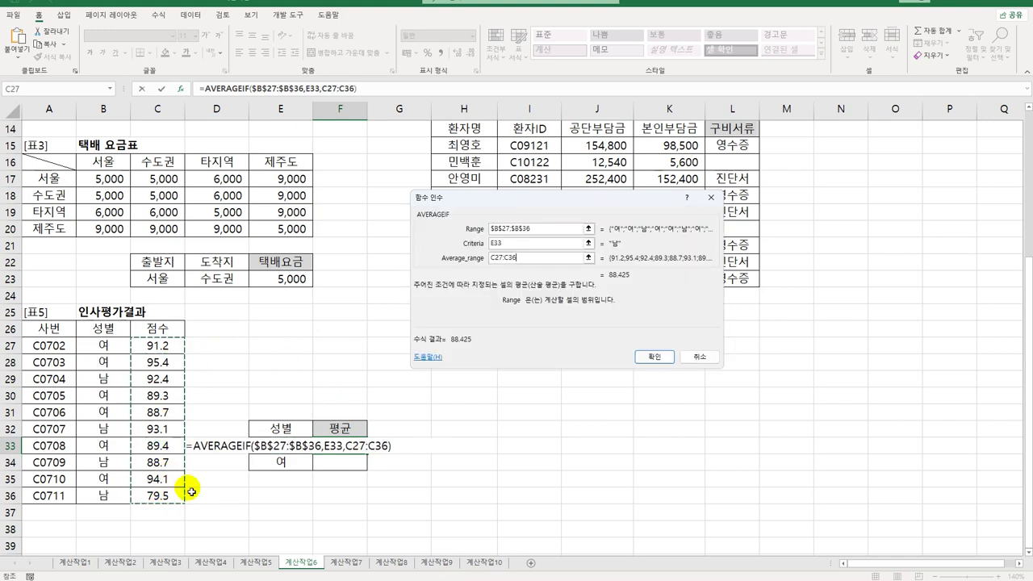
key(F4)
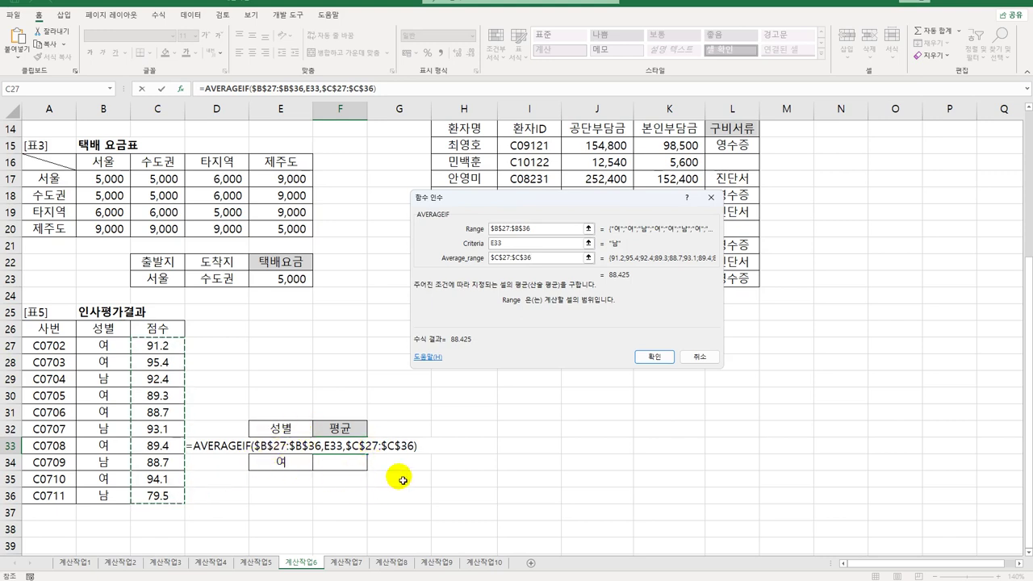
click(656, 354)
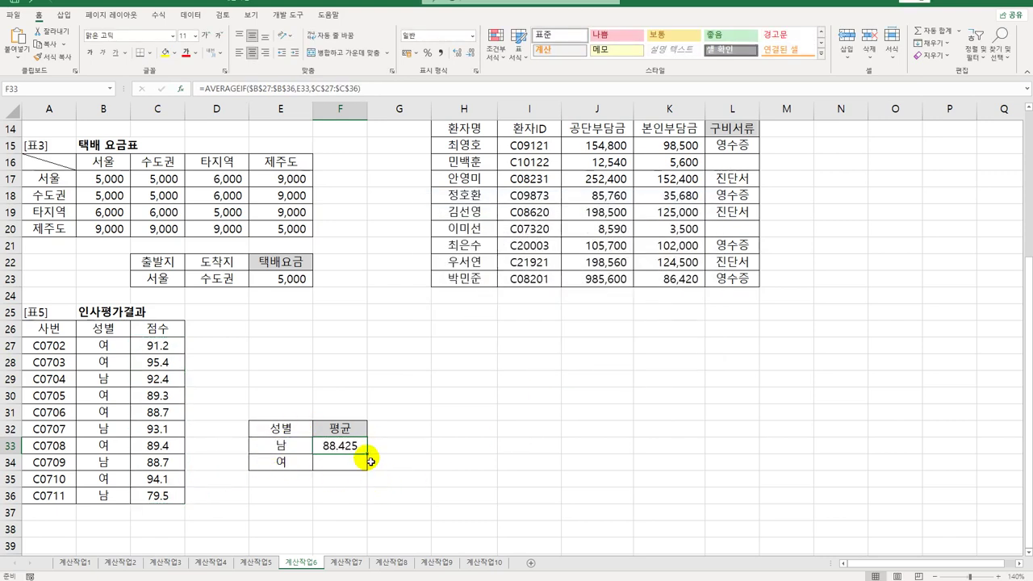
drag(367, 457, 365, 474)
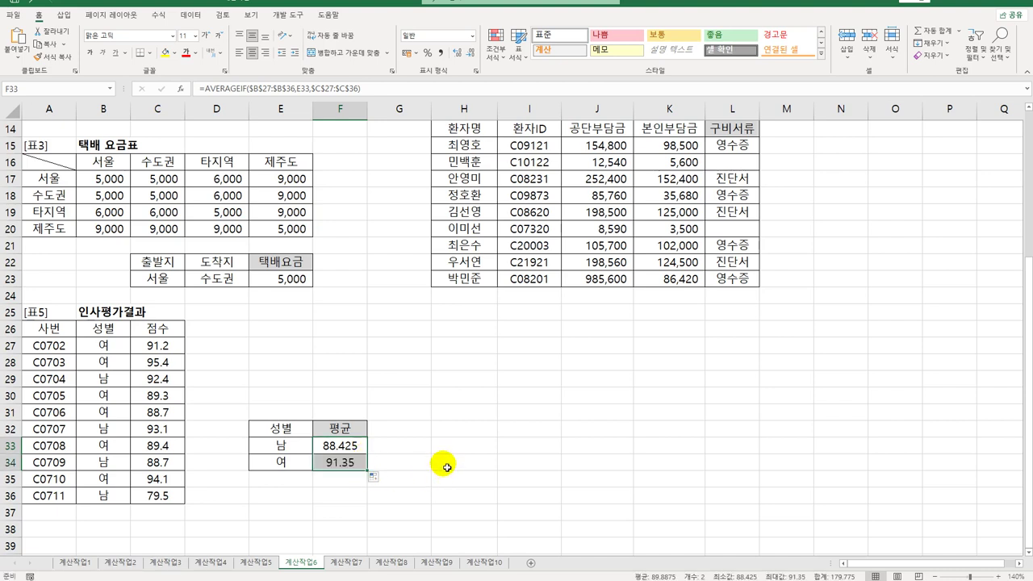
Wrap the AVERAGEIF formula in F33 in ROUNDUP with 1 decimal place
double_click(342, 445)
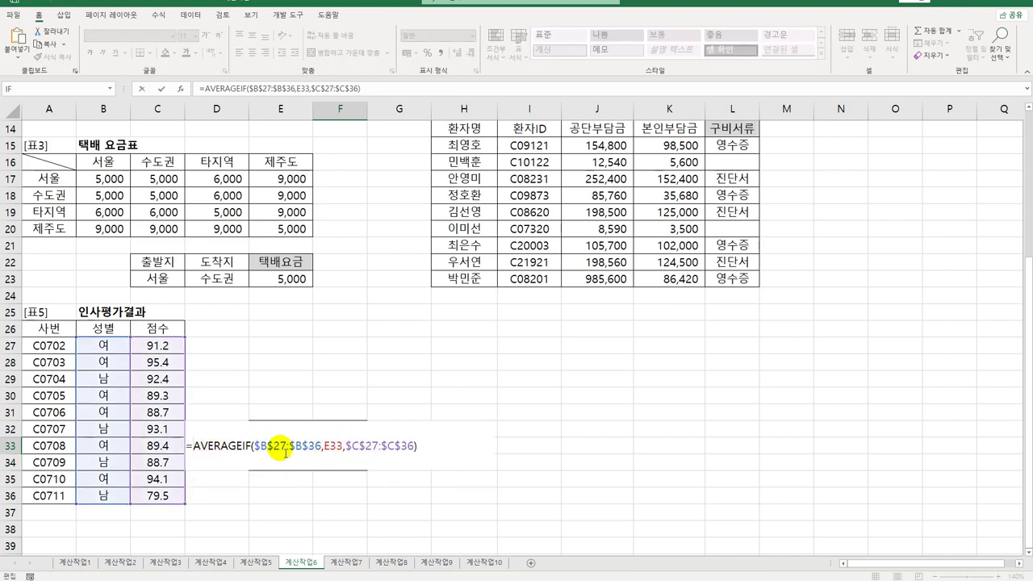
text(roun)
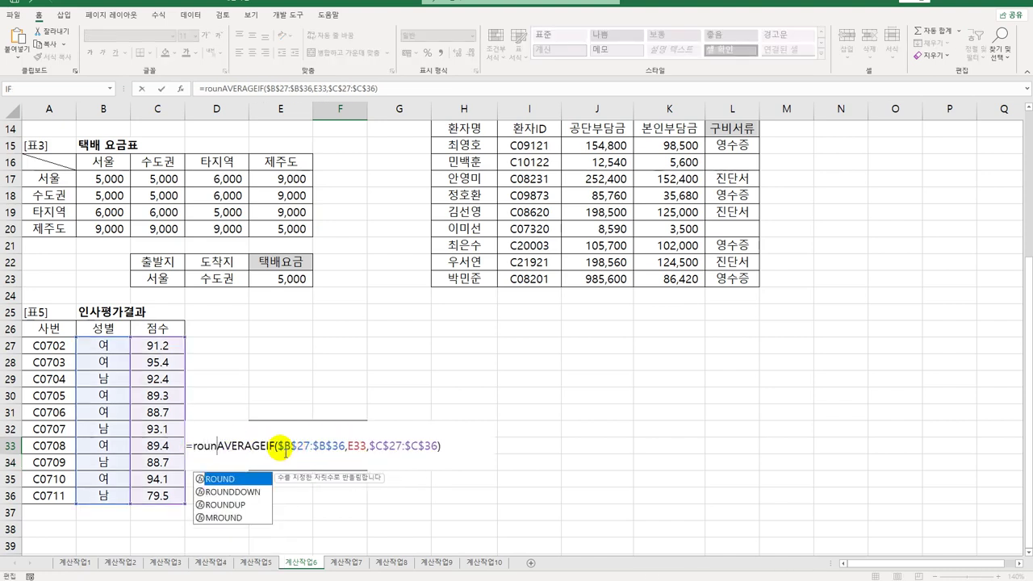
key(Down)
key(Down)
key(Tab)
text(,1))
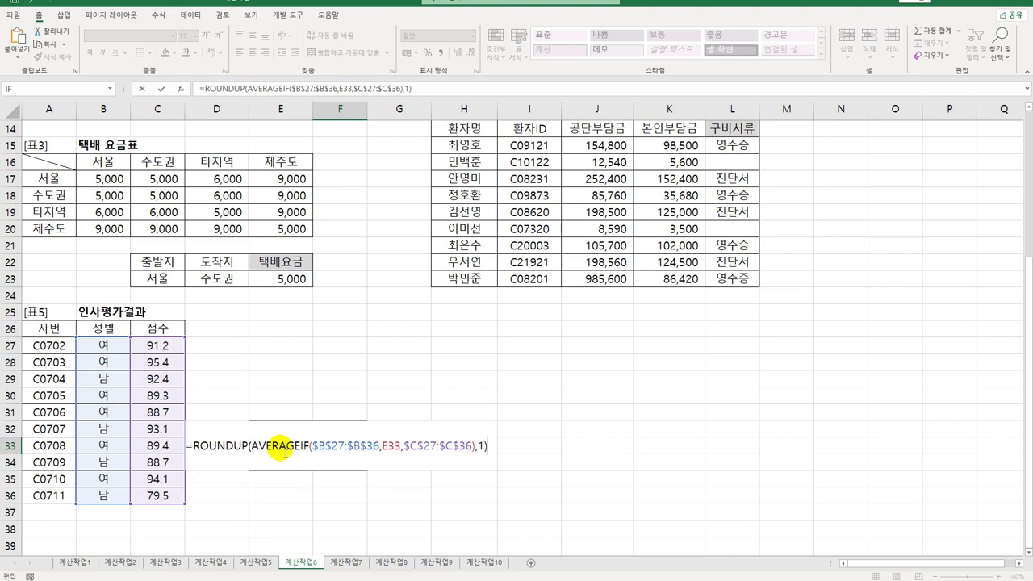
key(Return)
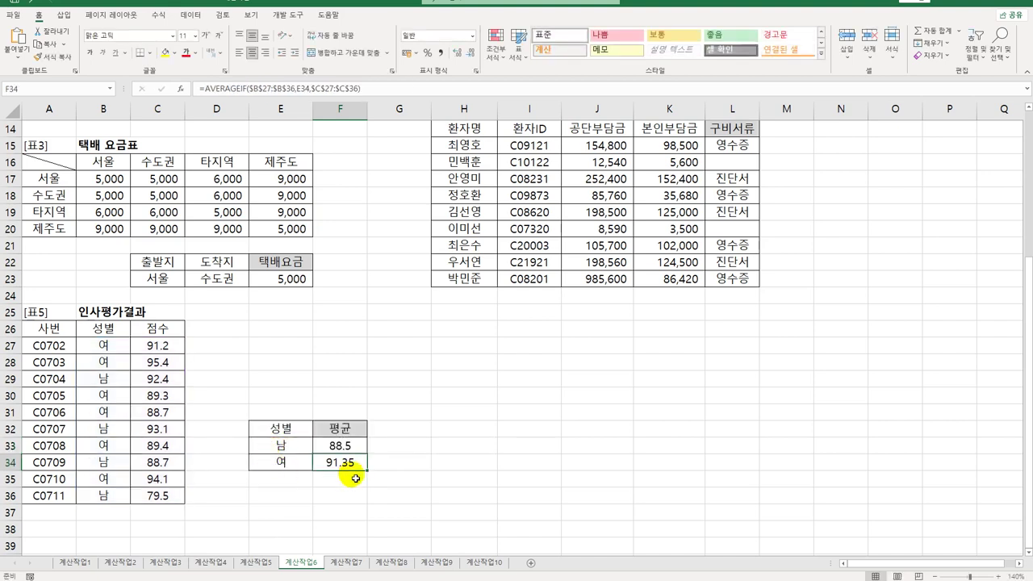
Fill the ROUNDUP formula from F33 down to F34
click(347, 447)
drag(367, 457, 369, 472)
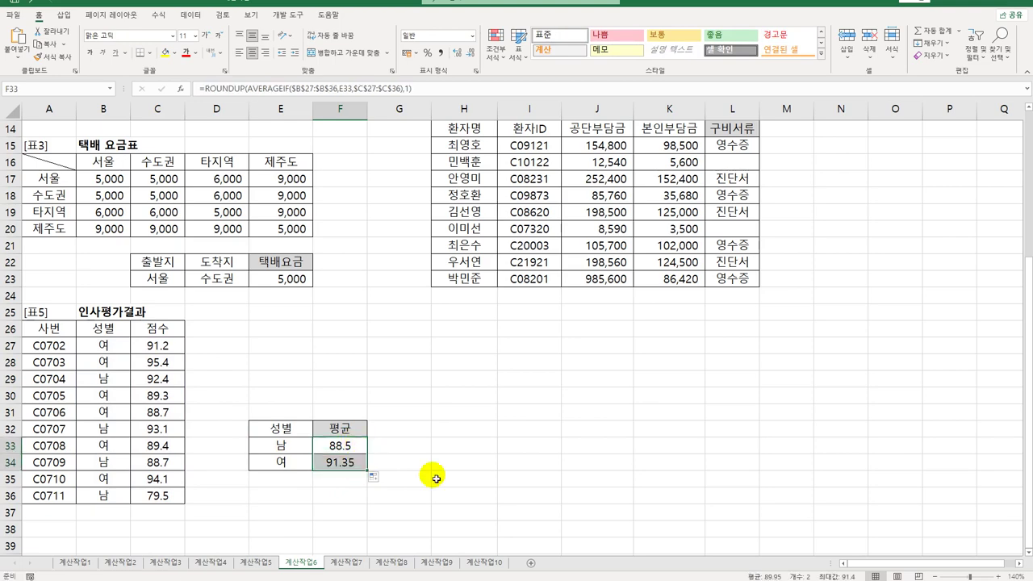
scroll(561, 486, up, 4)
scroll(560, 486, up, 1)
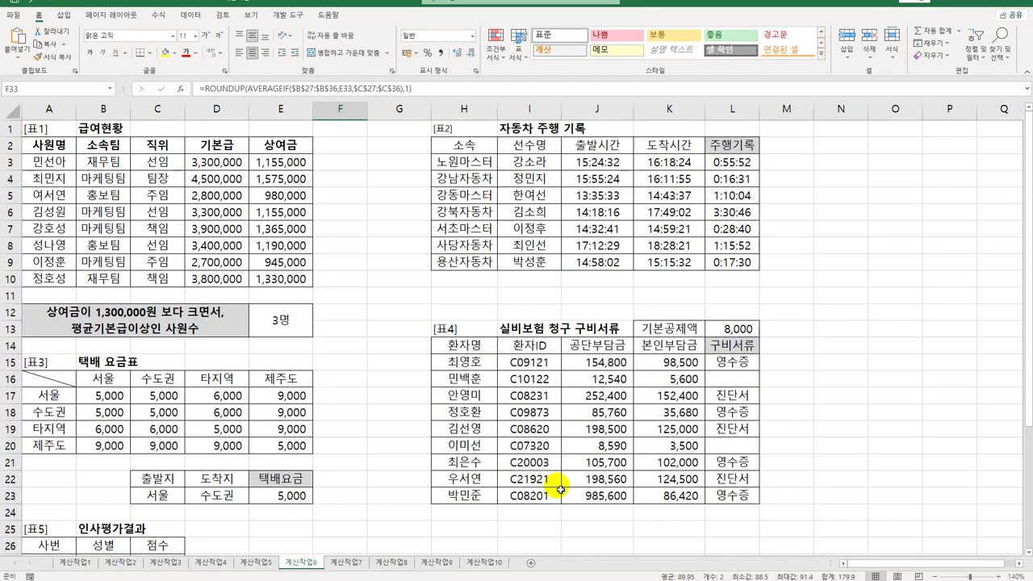